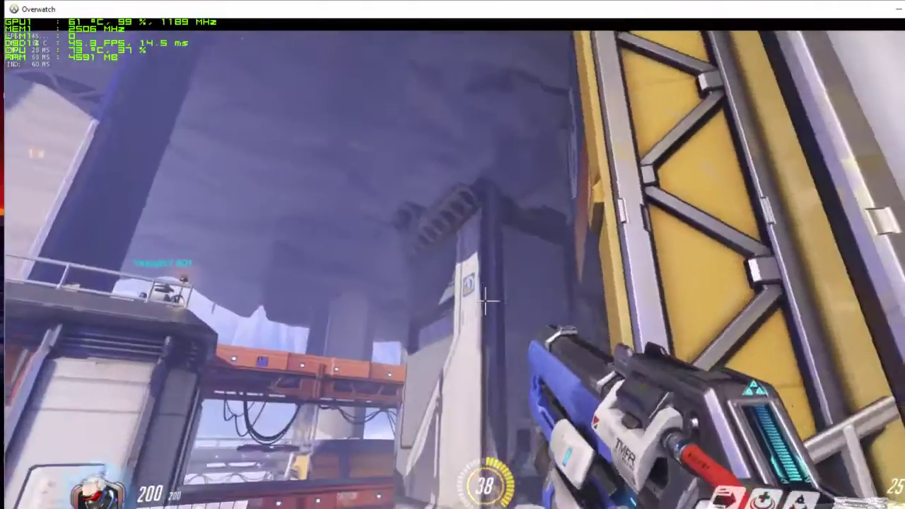
Step: Set the graphics quality to Epic in the game's video options and return to the practice range
{"action": "key", "text": "Escape"}
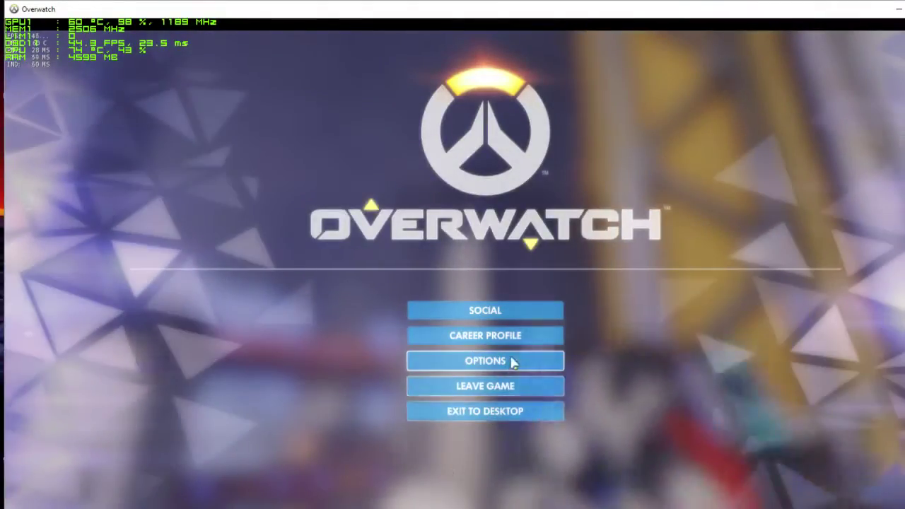
{"action": "left_click", "coordinate": [514, 363]}
{"action": "left_click", "coordinate": [699, 343]}
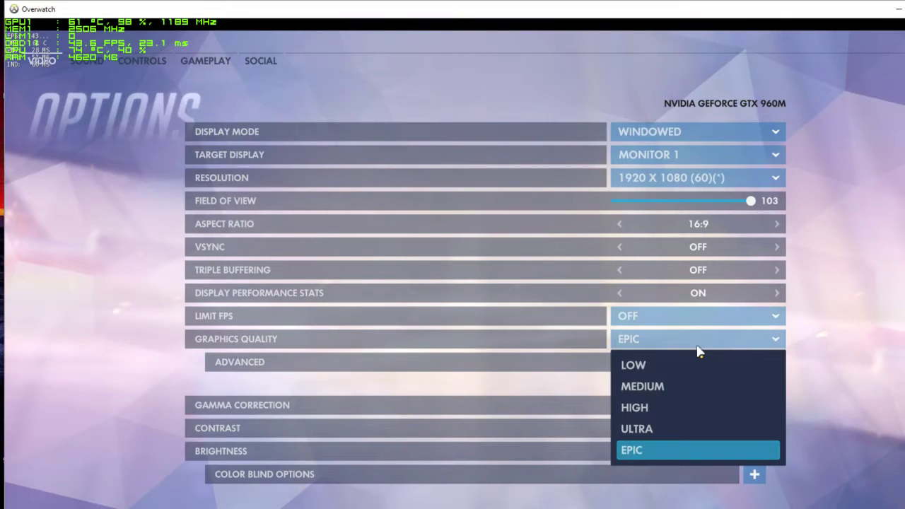
{"action": "left_click", "coordinate": [647, 450]}
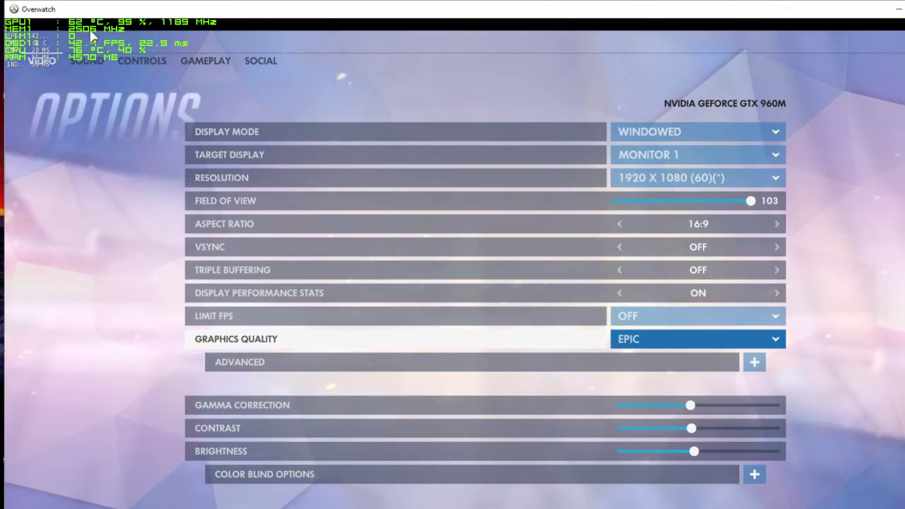
{"action": "key", "text": "Escape"}
{"action": "key", "text": "Escape"}
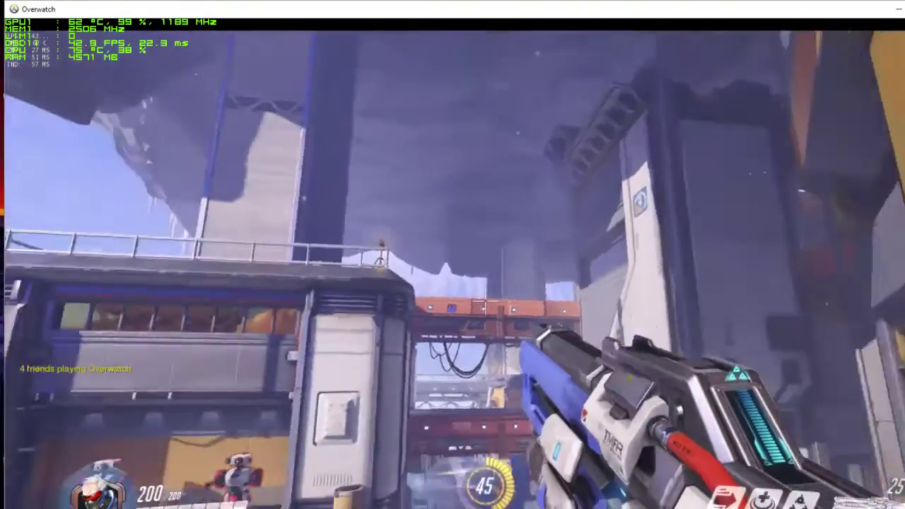
Step: Run around the practice range and shoot a training bot to examine frame rate and temperatures at stock GPU clocks
{"action": "key", "text": "w"}
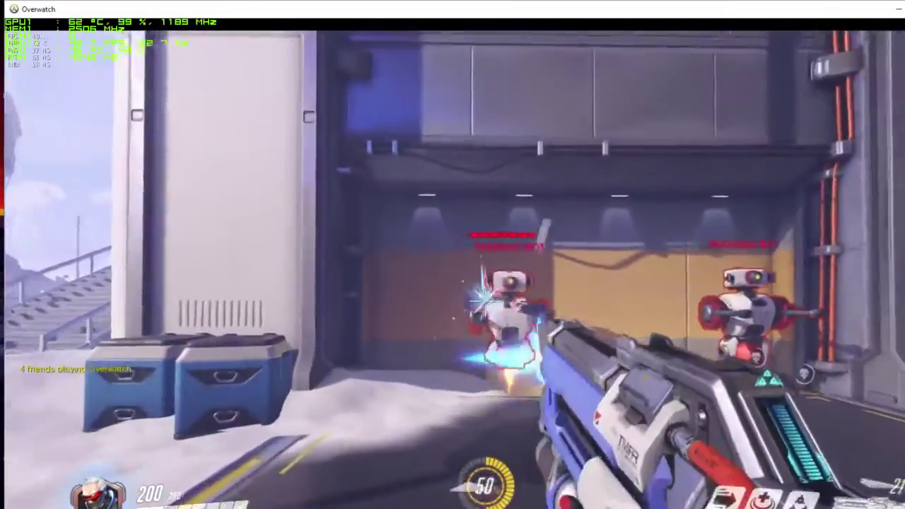
{"action": "left_click", "coordinate": [485, 301]}
{"action": "key", "text": "w"}
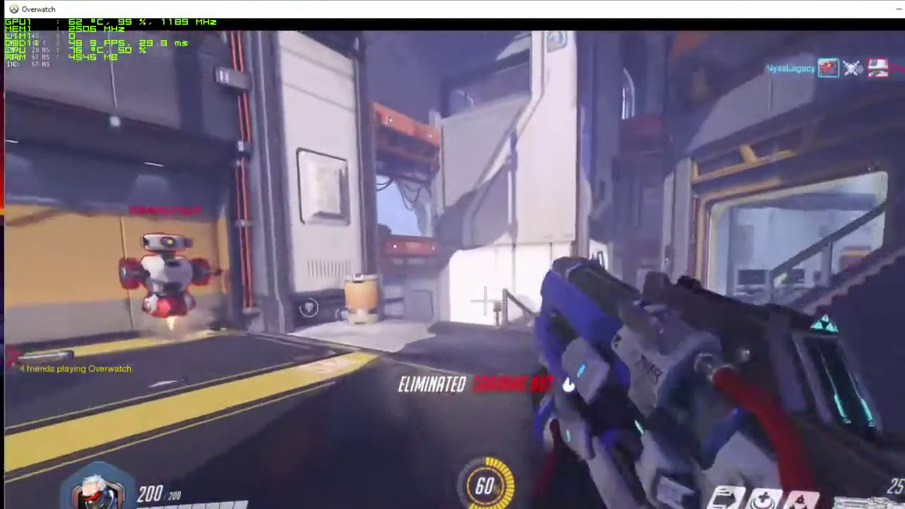
{"action": "key", "text": "w"}
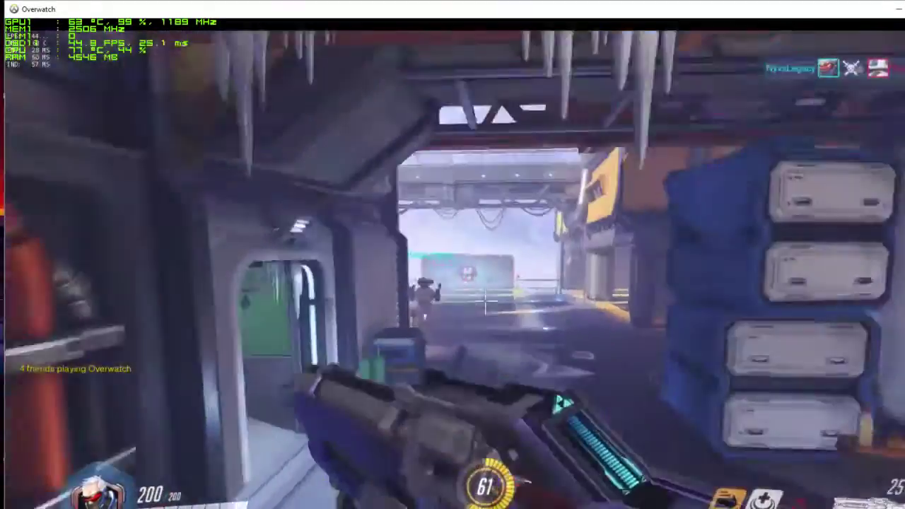
{"action": "key", "text": "w"}
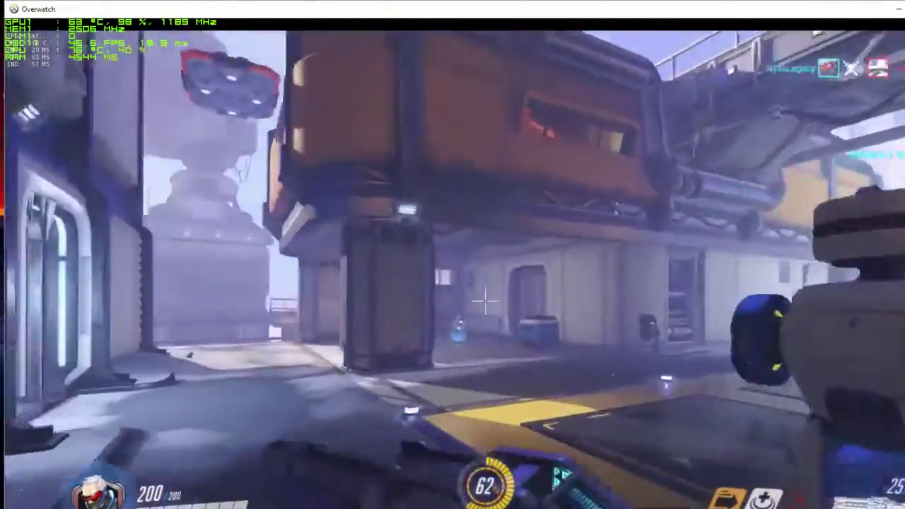
{"action": "key", "text": "w"}
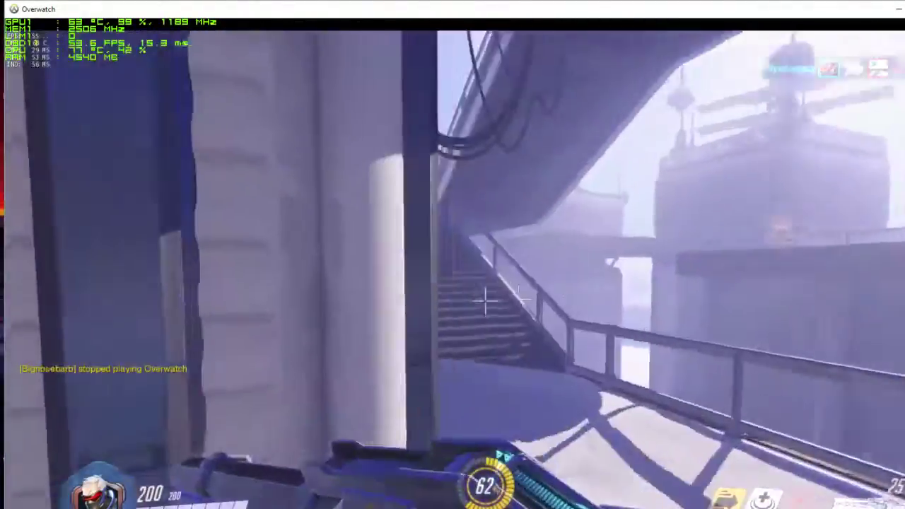
{"action": "key", "text": "w"}
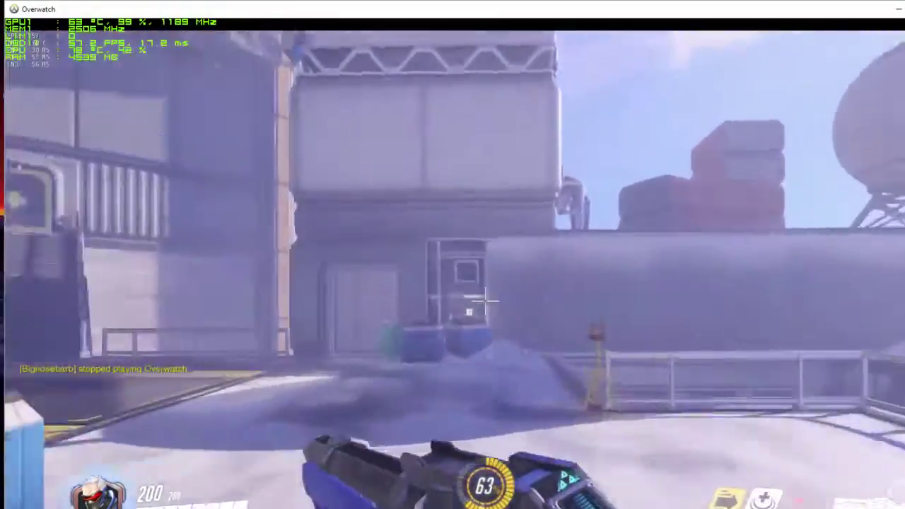
{"action": "key", "text": "w"}
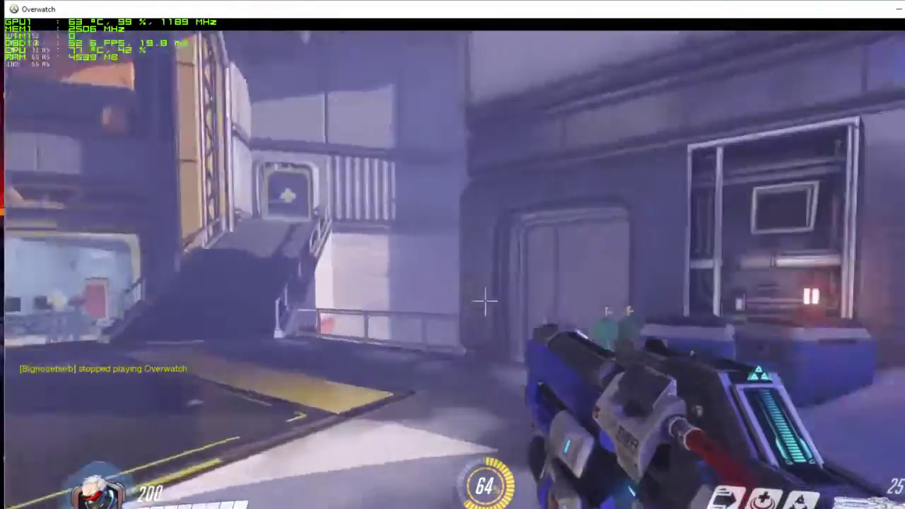
{"action": "key", "text": "w"}
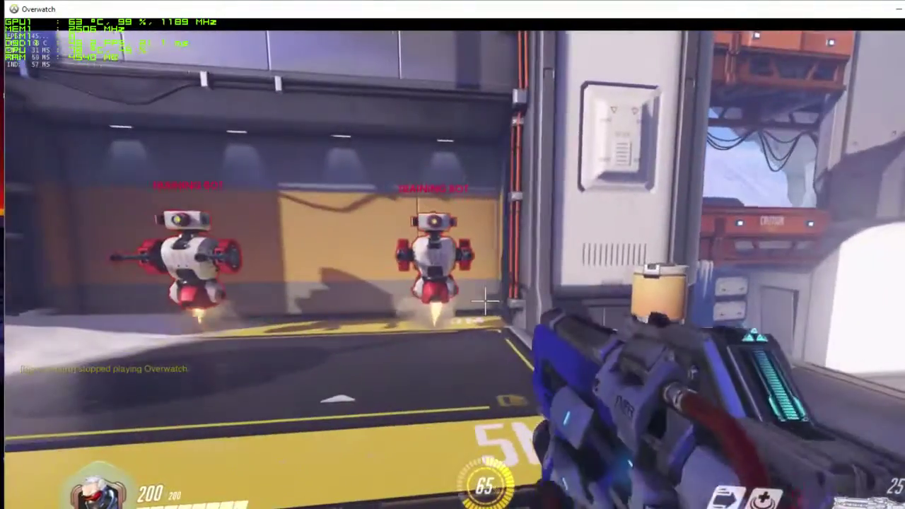
Step: Review the display mode, resolution and graphics quality in the video options, and leave the options screen
{"action": "key", "text": "Escape"}
{"action": "left_click", "coordinate": [512, 362]}
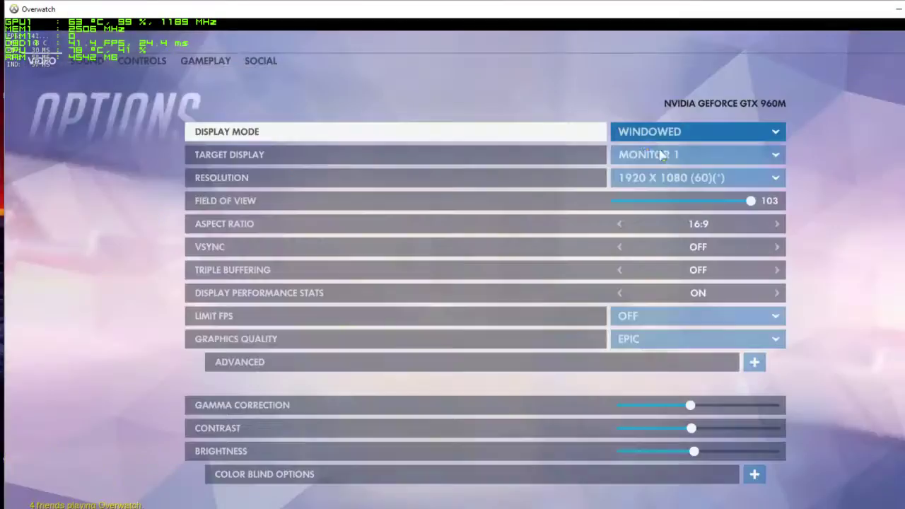
{"action": "key", "text": "Escape"}
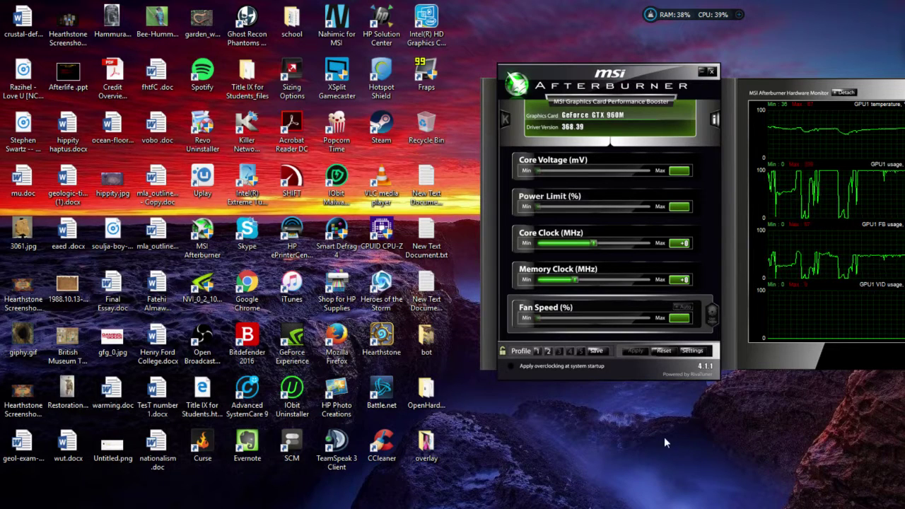
Step: Switch to MSI Afterburner and apply a core clock offset of +20 MHz and a memory clock offset of +100 MHz
{"action": "left_click", "coordinate": [685, 244]}
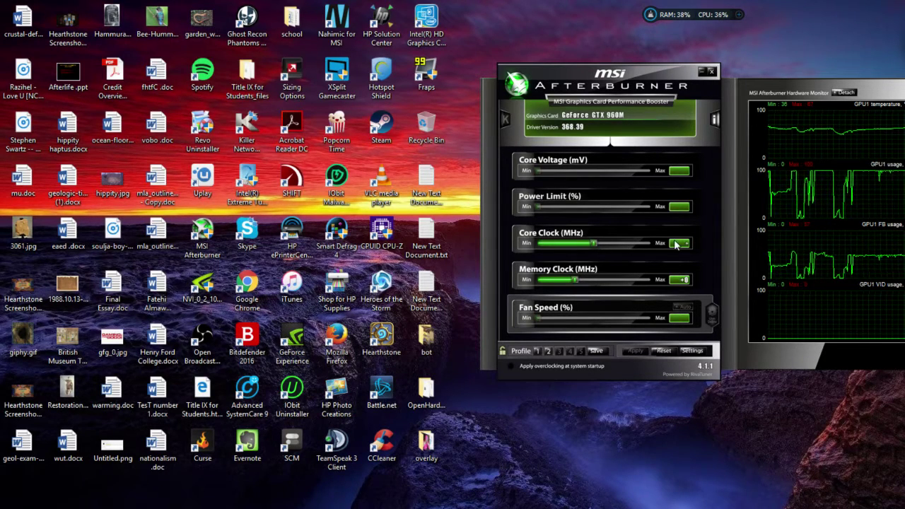
{"action": "mouse_move", "coordinate": [786, 294]}
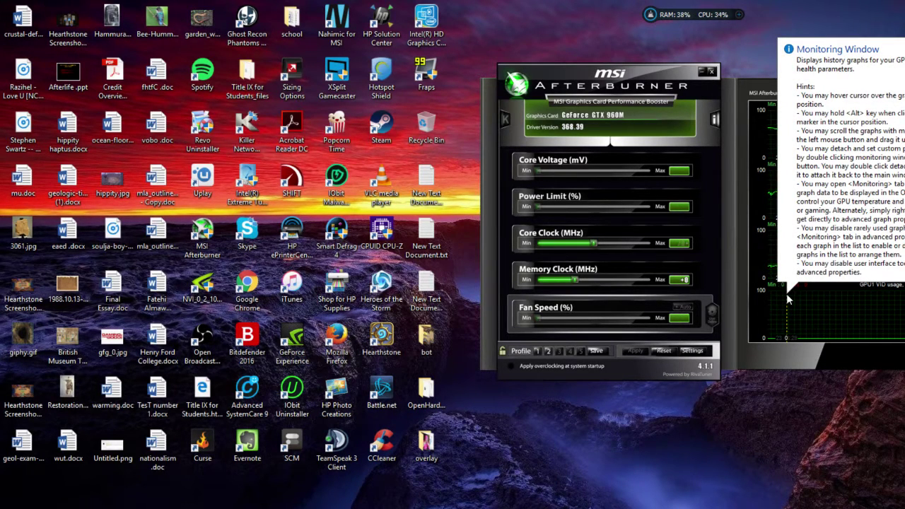
{"action": "type", "text": "20"}
{"action": "key", "text": "Return"}
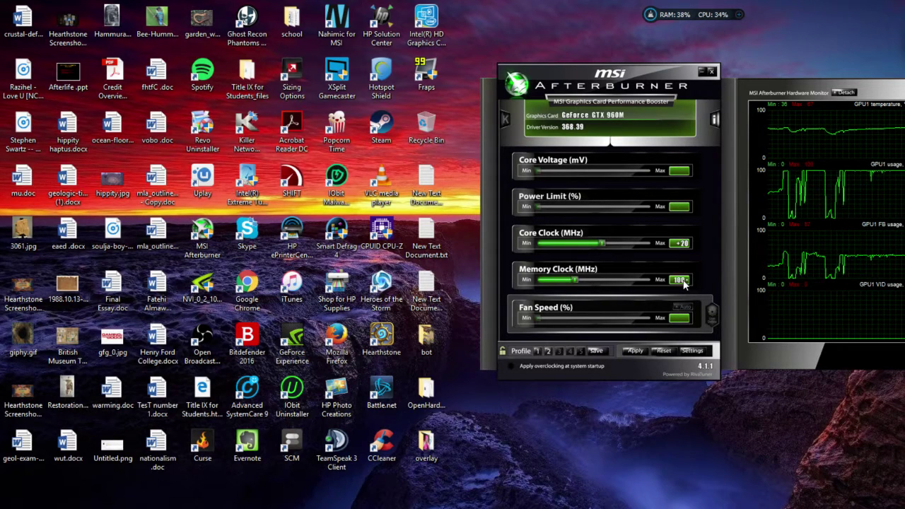
{"action": "key", "text": "Return"}
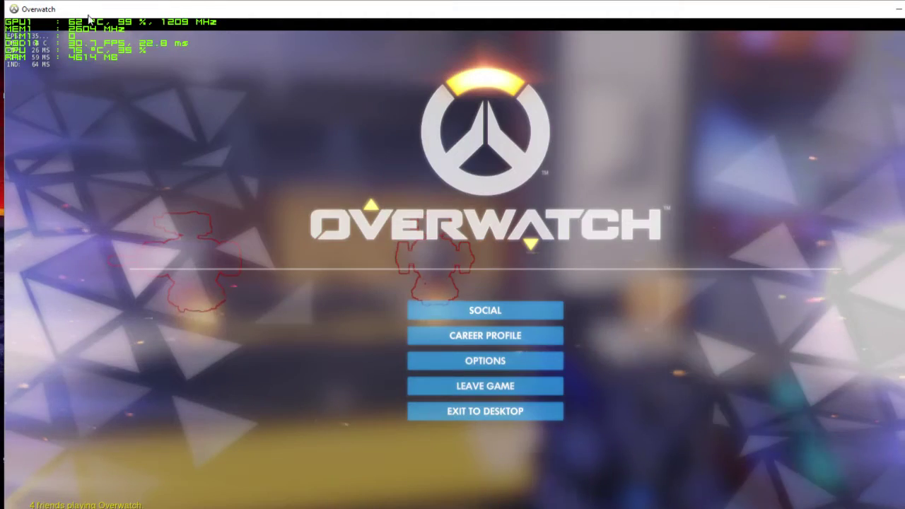
Step: Return to Overwatch and run around the practice range to examine frame rate and temperatures with the mild overclock, ending at the game menu
{"action": "key", "text": "Escape"}
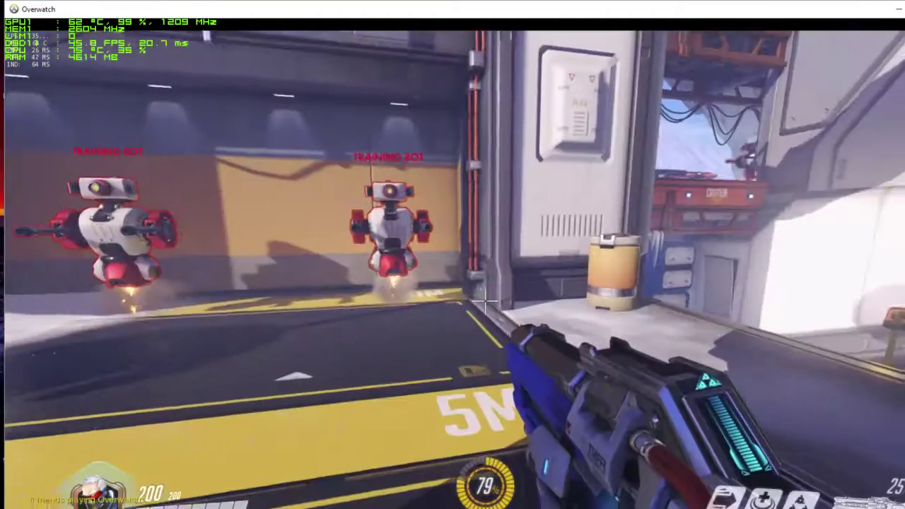
{"action": "key", "text": "Escape"}
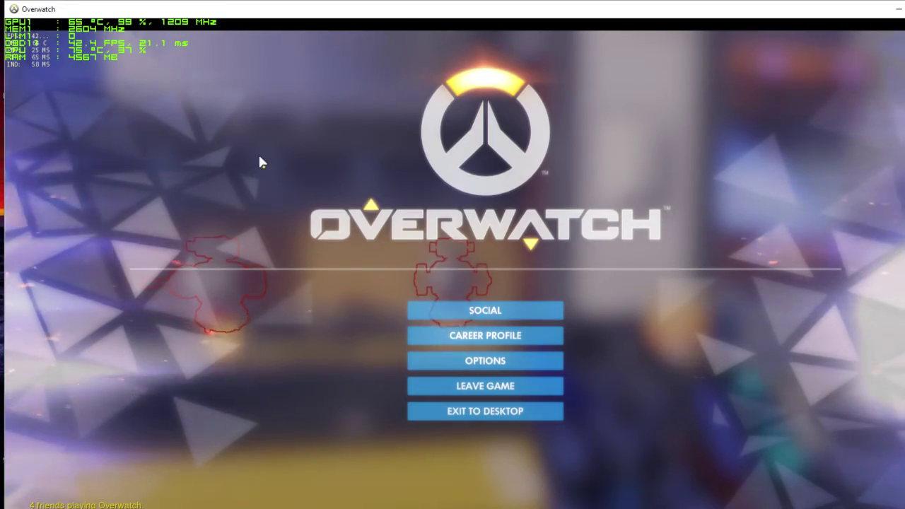
{"action": "key", "text": "Escape"}
{"action": "key", "text": "w"}
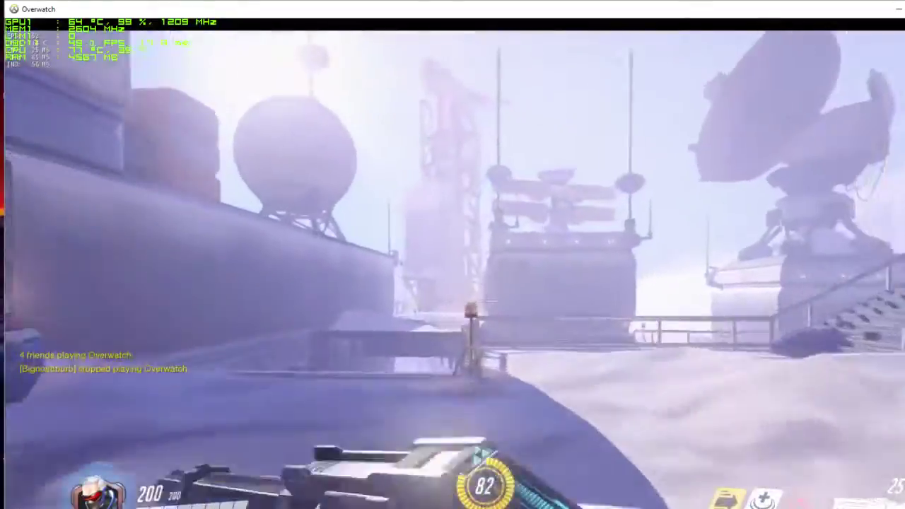
{"action": "key", "text": "w"}
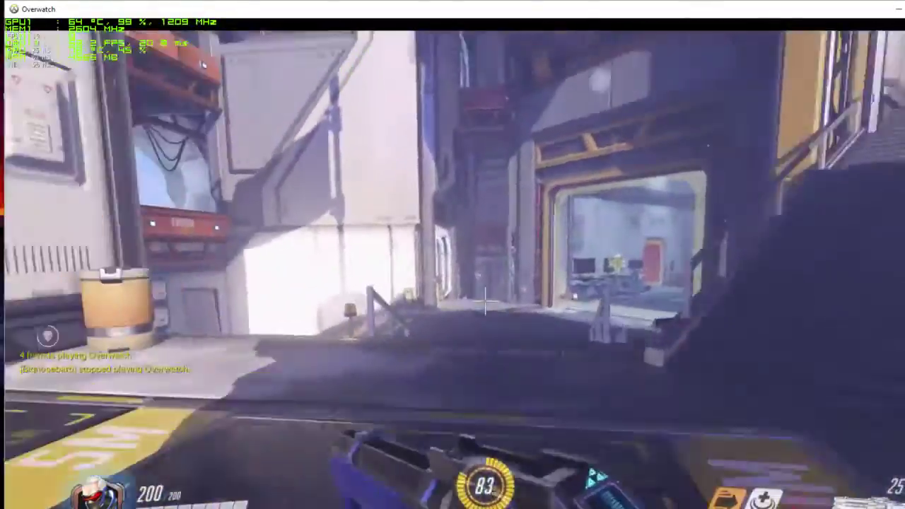
{"action": "key", "text": "w"}
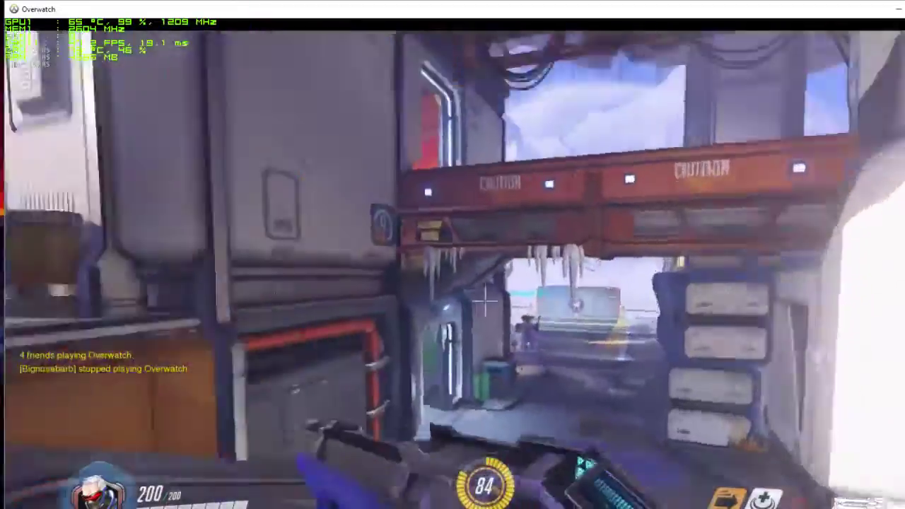
{"action": "key", "text": "w"}
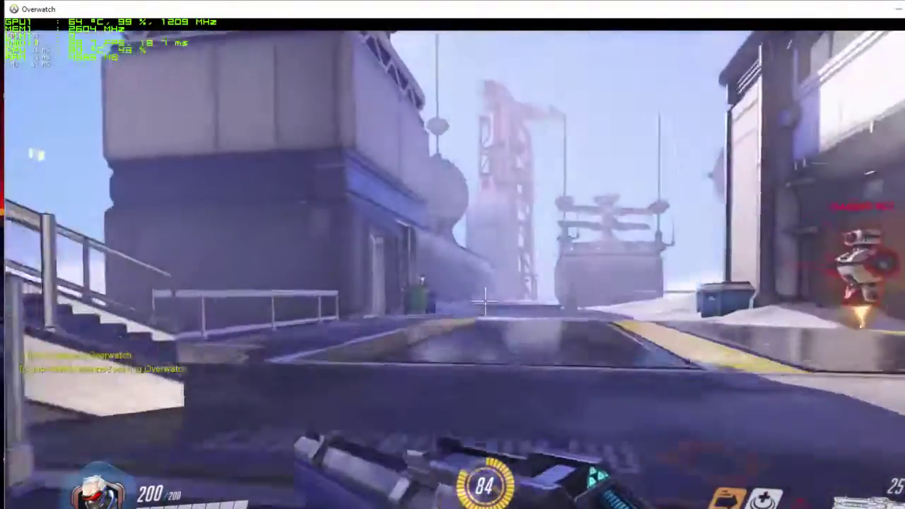
{"action": "key", "text": "w"}
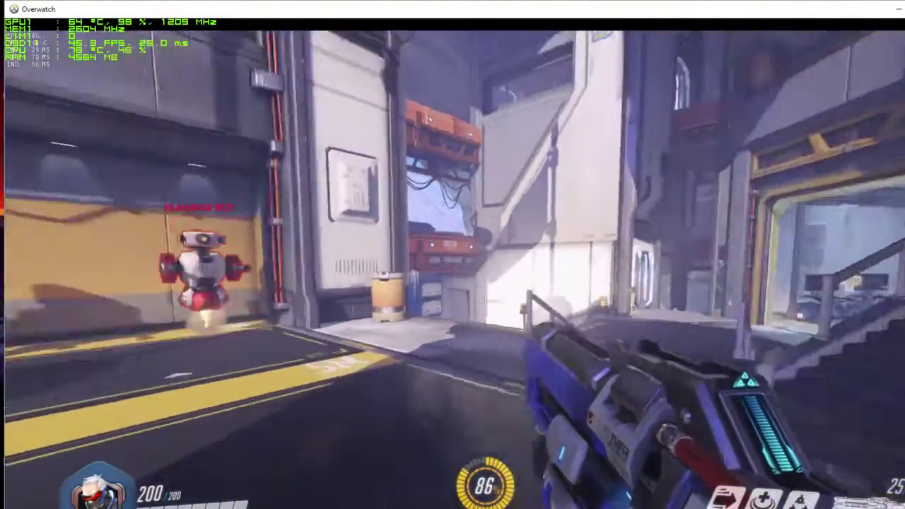
{"action": "key", "text": "Escape"}
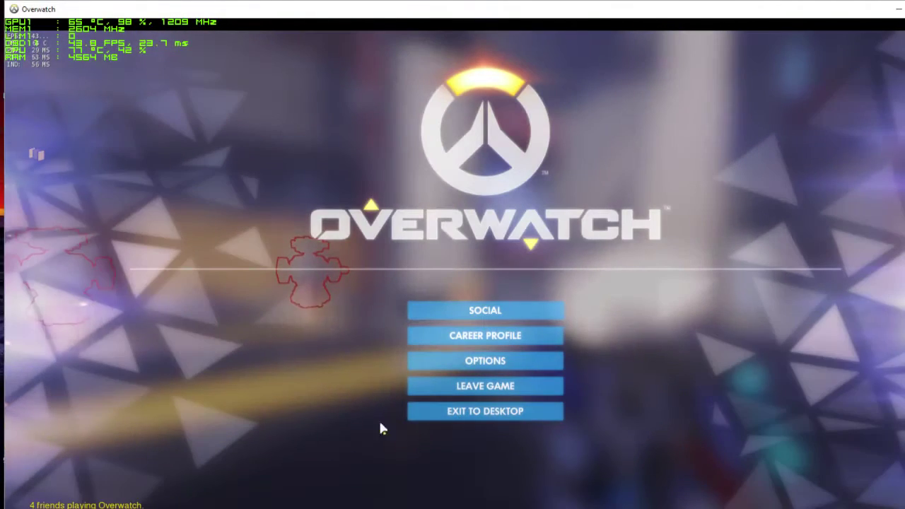
Step: Switch to MSI Afterburner, load and apply profile 2 with +135 MHz core and +400 MHz memory offsets, and refocus the game
{"action": "key", "text": "alt+Tab"}
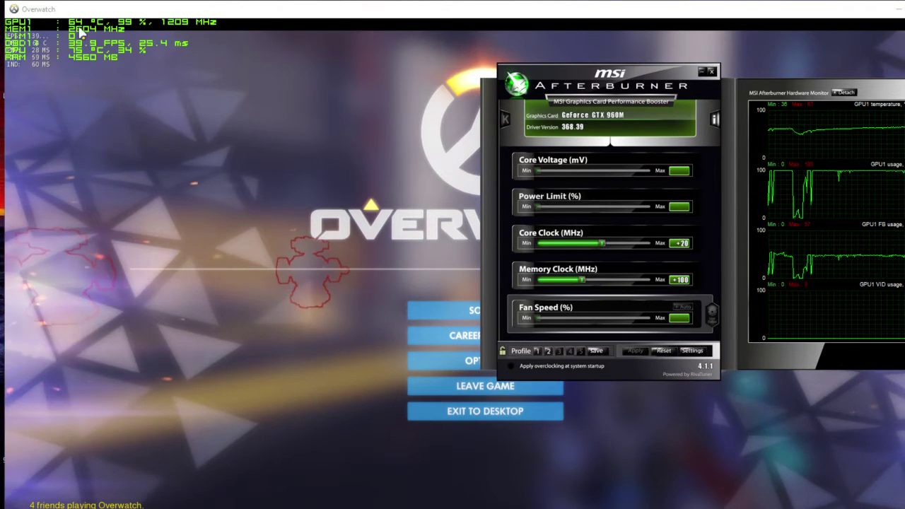
{"action": "left_click", "coordinate": [547, 352]}
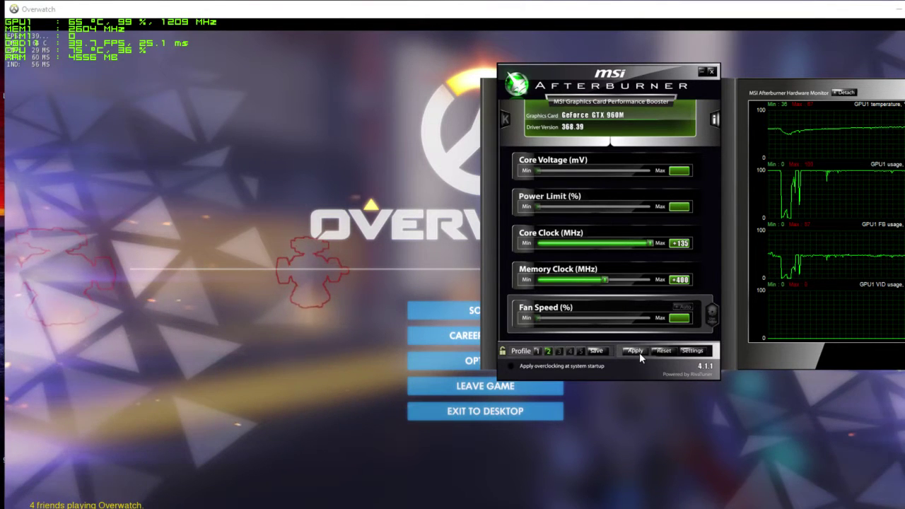
{"action": "left_click", "coordinate": [672, 414]}
Step: Resume the practice range and run past the training bots to examine frame rate and temperatures with the profile 2 overclock
{"action": "key", "text": "Escape"}
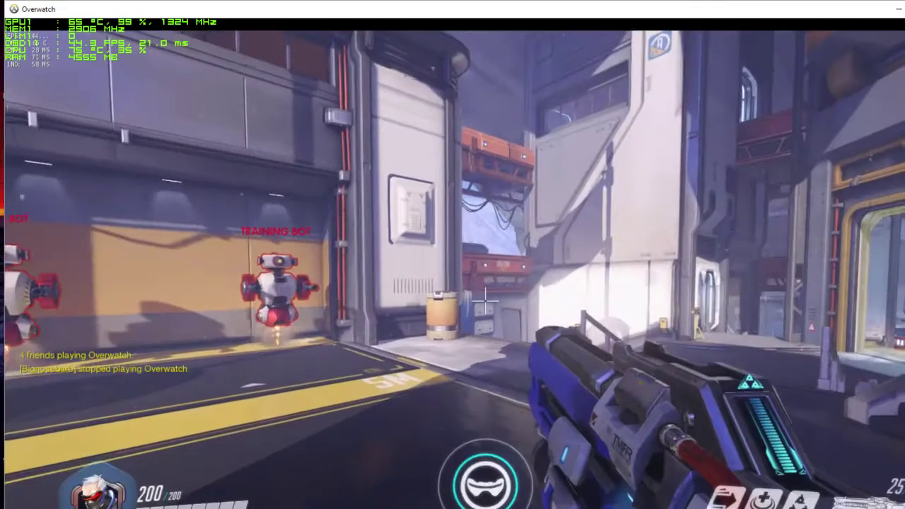
{"action": "key", "text": "w"}
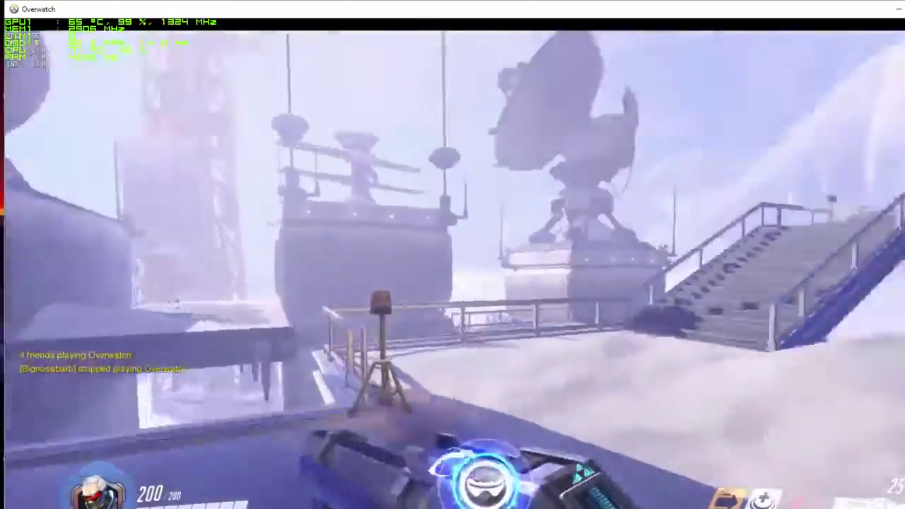
{"action": "key", "text": "w"}
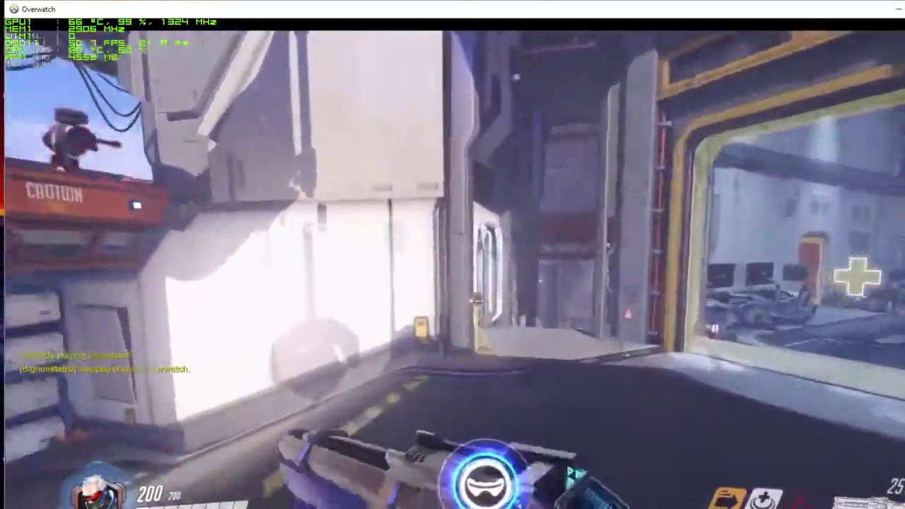
{"action": "key", "text": "w"}
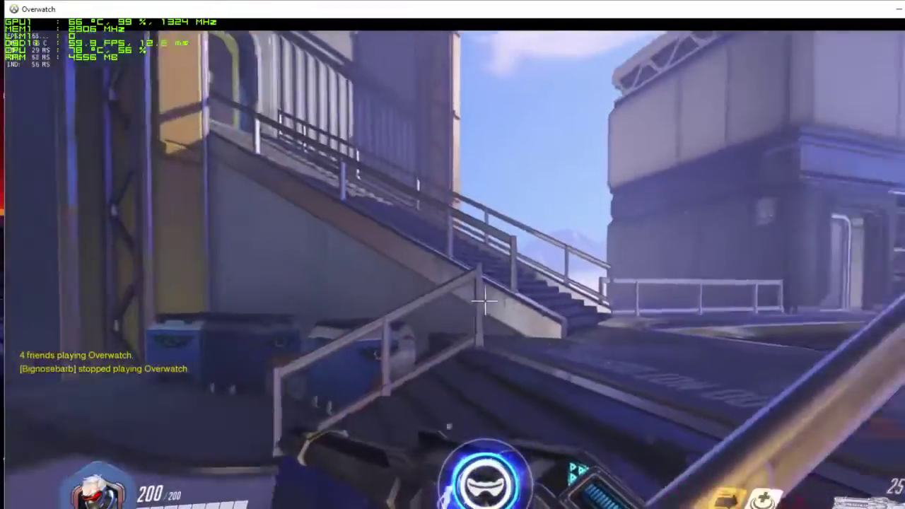
{"action": "key", "text": "w"}
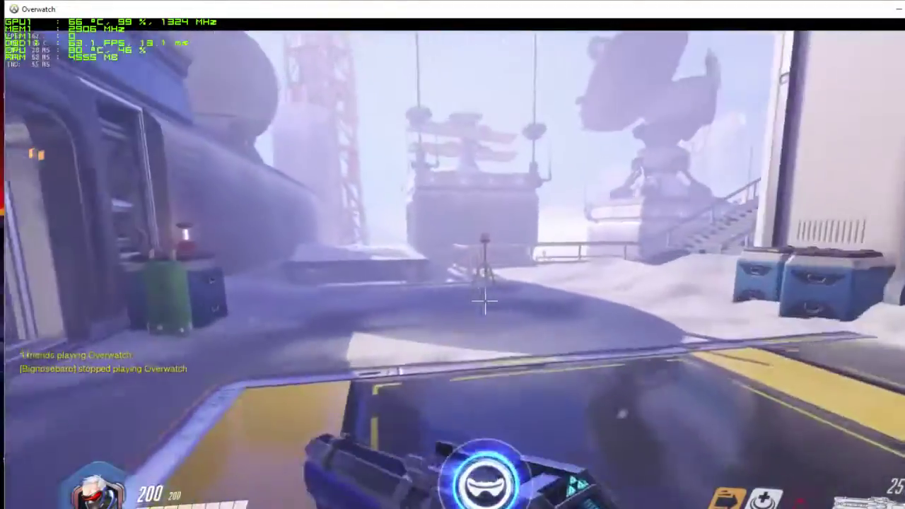
{"action": "key", "text": "w"}
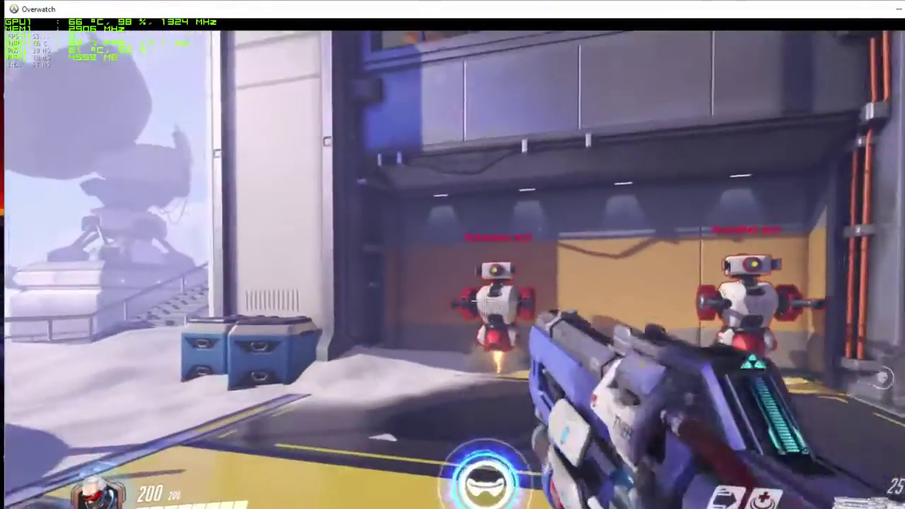
{"action": "left_click", "coordinate": [485, 303]}
{"action": "key", "text": "v"}
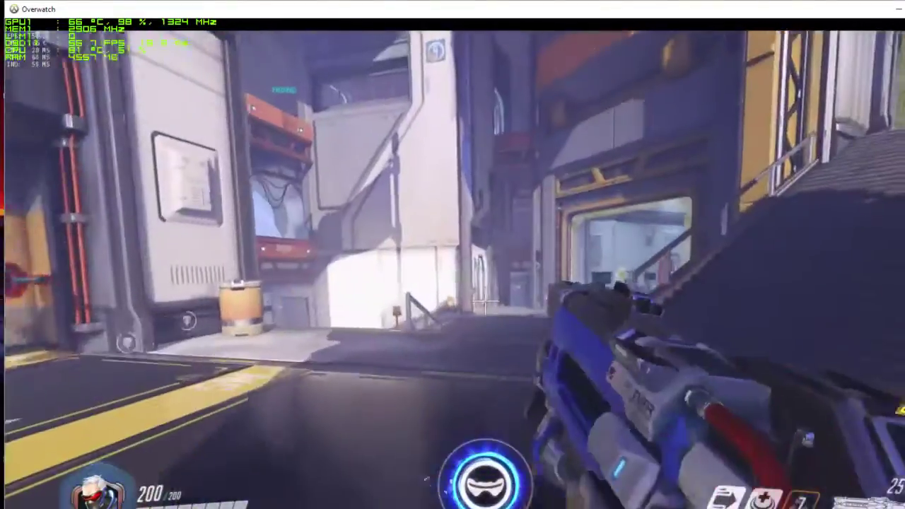
Step: Run across the practice range, pausing and resuming once, to examine the frame rate and temperatures at Epic quality
{"action": "key", "text": "w"}
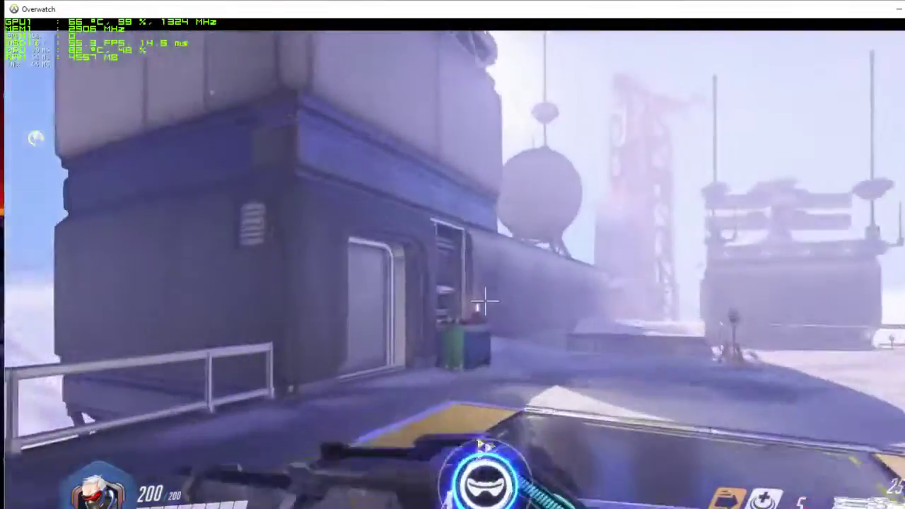
{"action": "key", "text": "Escape"}
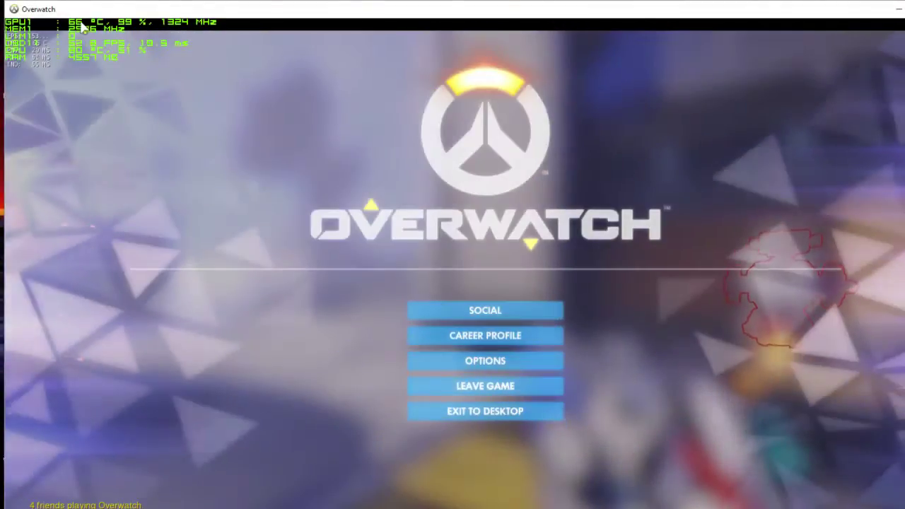
{"action": "key", "text": "Escape"}
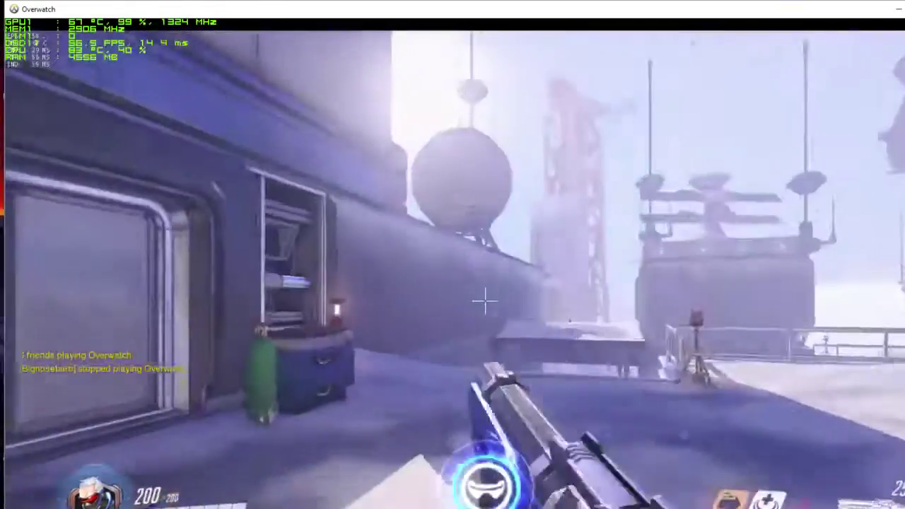
Step: Turn VSync on in the video options and return to the practice range
{"action": "key", "text": "Escape"}
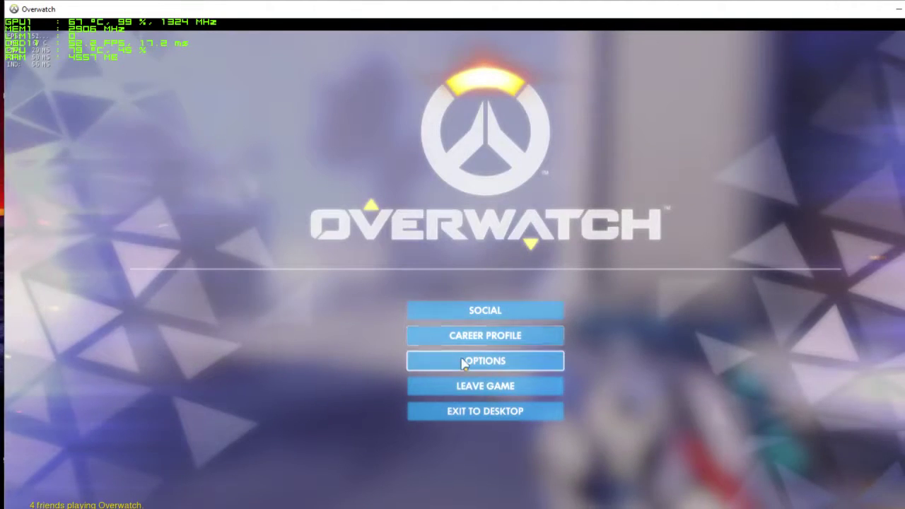
{"action": "left_click", "coordinate": [464, 362]}
{"action": "left_click", "coordinate": [777, 247]}
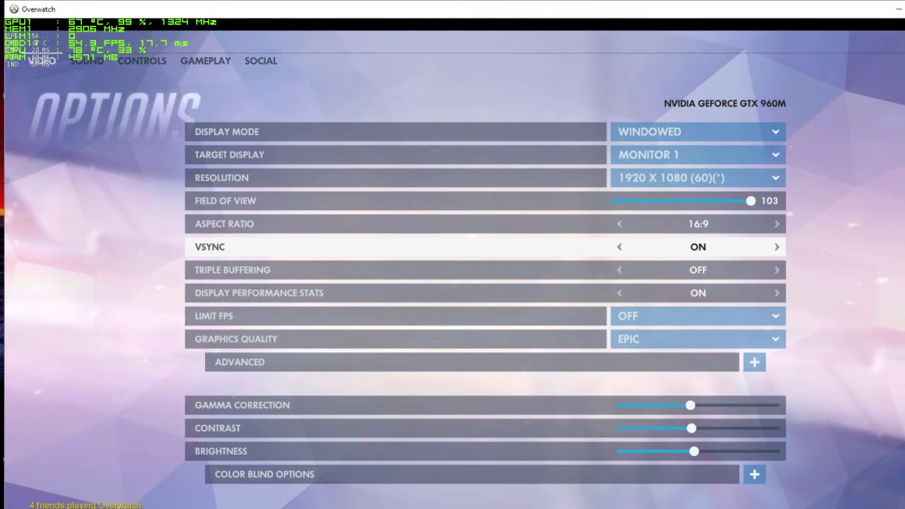
{"action": "key", "text": "Escape"}
{"action": "key", "text": "Escape"}
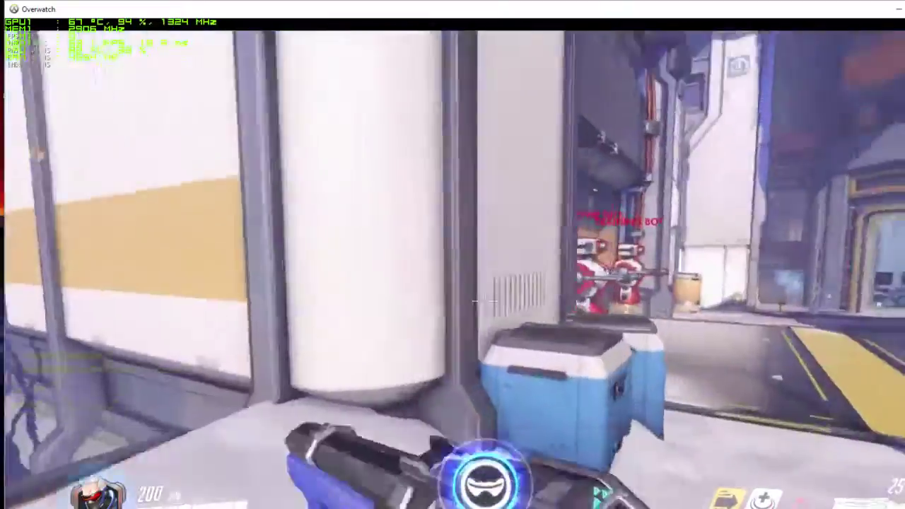
Step: Reopen the video options from the game menu, try to switch VSync off, and resume the game
{"action": "key", "text": "Escape"}
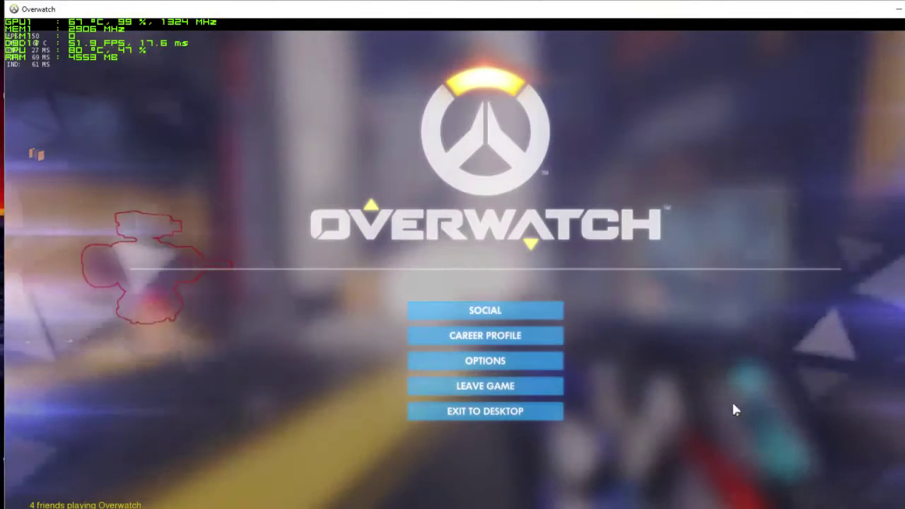
{"action": "left_click", "coordinate": [514, 362]}
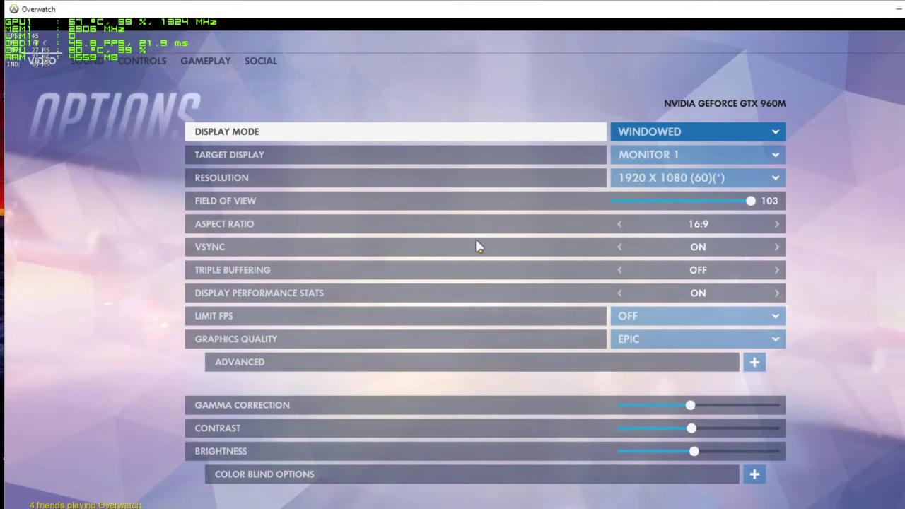
{"action": "left_click", "coordinate": [619, 248]}
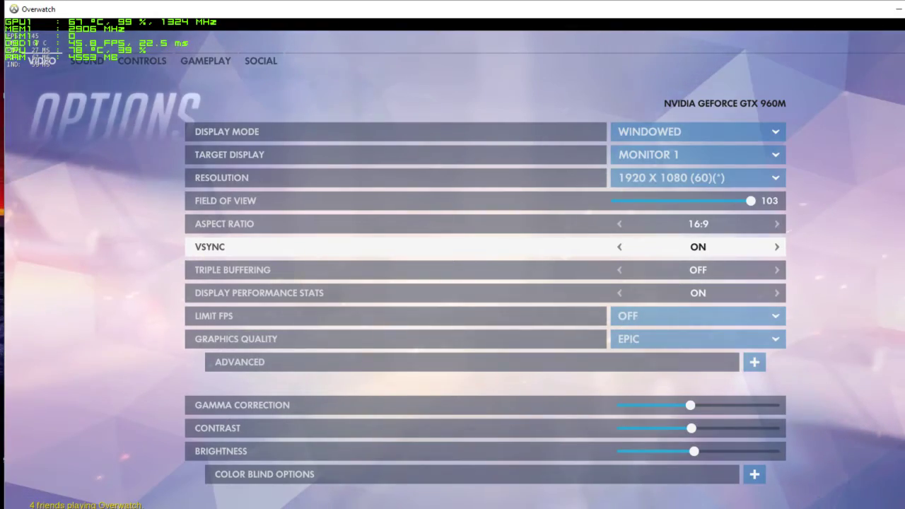
{"action": "left_click", "coordinate": [834, 364]}
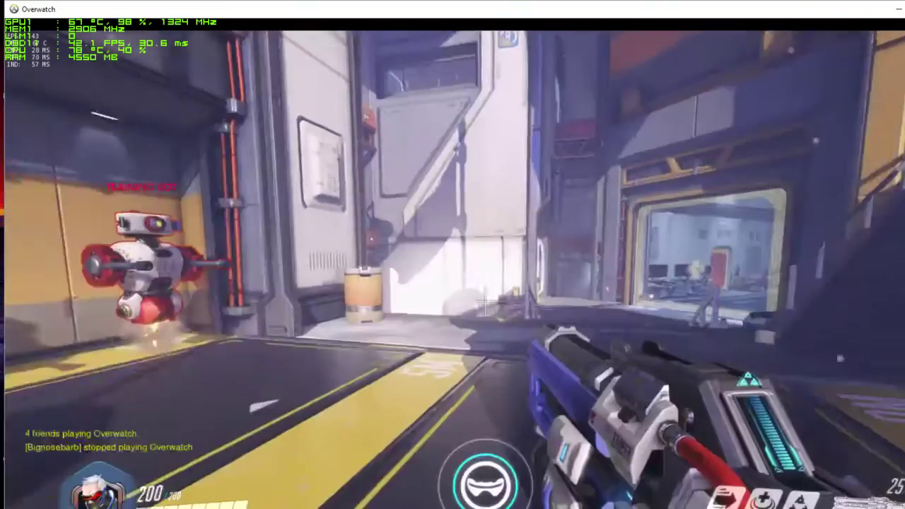
Step: Circle the practice range and shoot a training bot to examine the frame rate with VSync on at Epic quality
{"action": "key", "text": "w"}
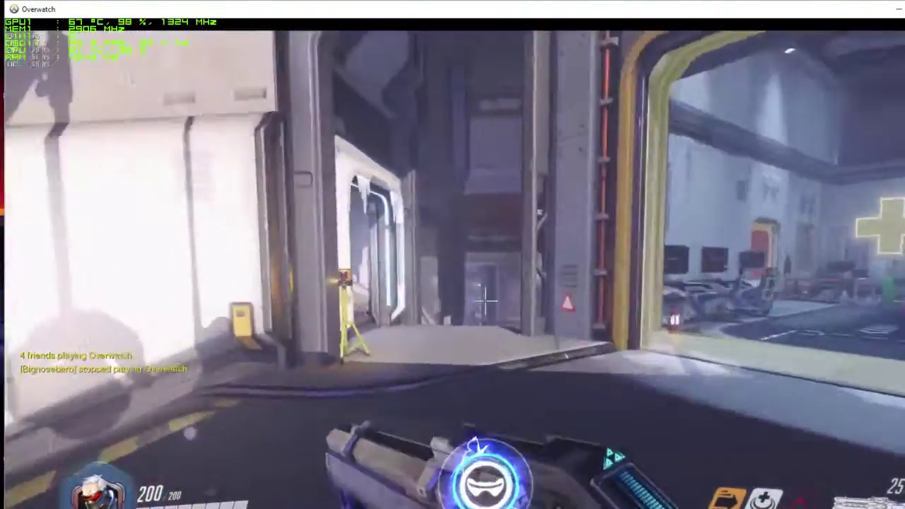
{"action": "key", "text": "w"}
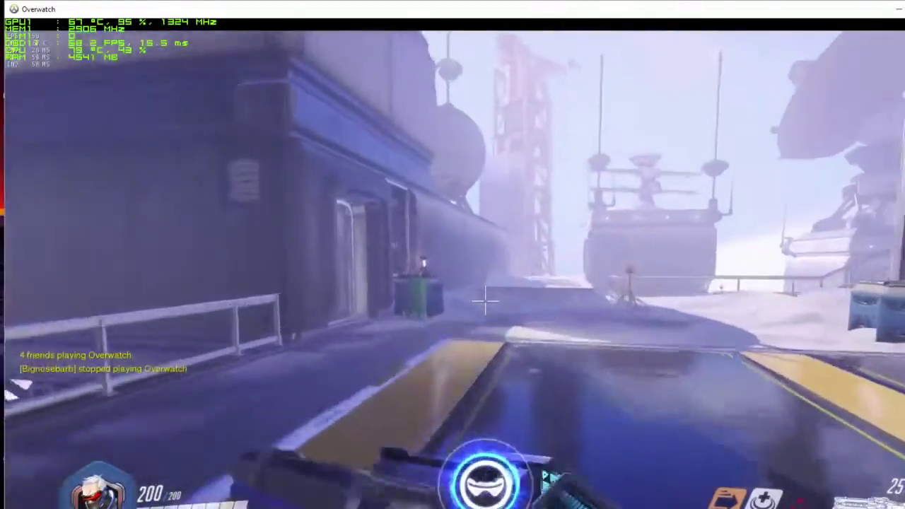
{"action": "key", "text": "w"}
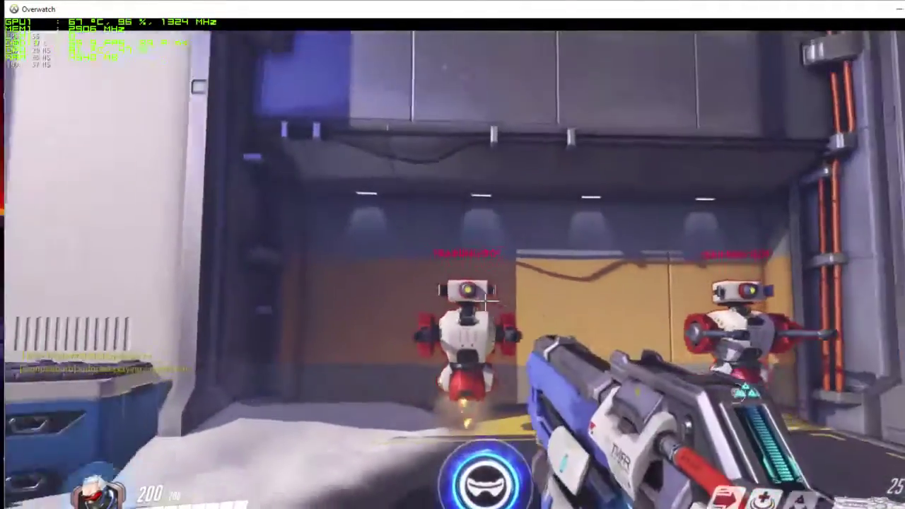
{"action": "left_click", "coordinate": [484, 300]}
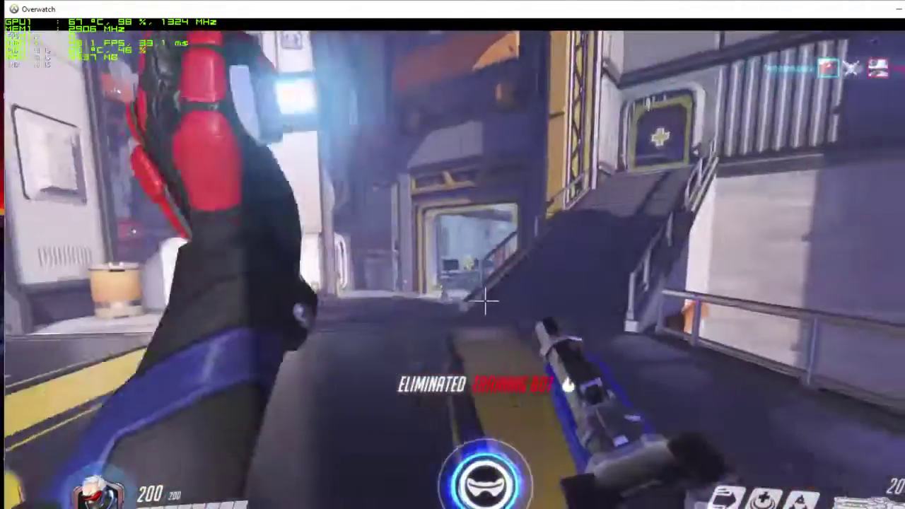
Step: Turn VSync off in the video options and resume the practice range
{"action": "key", "text": "Escape"}
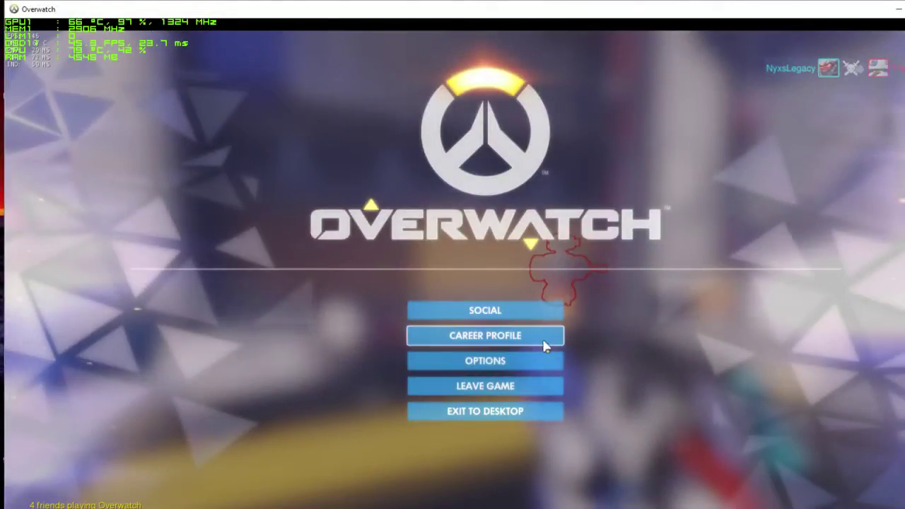
{"action": "left_click", "coordinate": [543, 360]}
{"action": "left_click", "coordinate": [621, 248]}
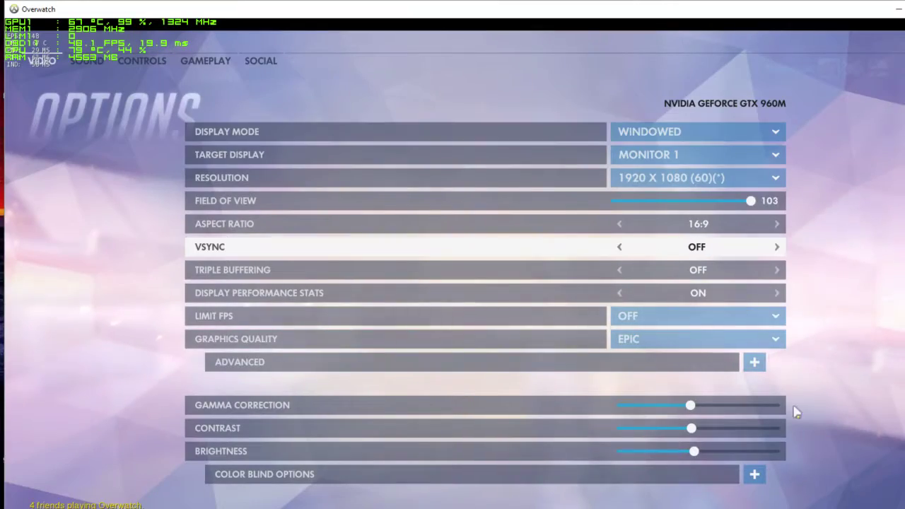
{"action": "key", "text": "Escape"}
{"action": "key", "text": "Escape"}
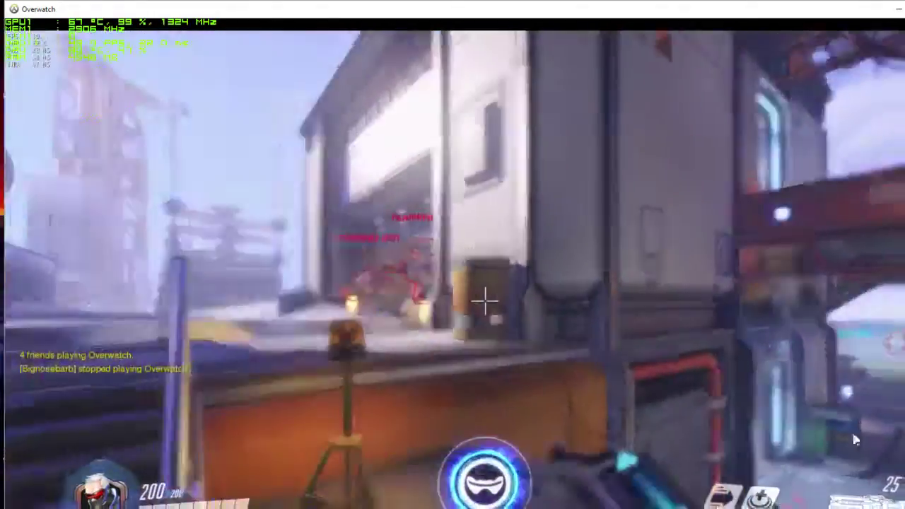
Step: Lower the graphics quality to Ultra in the video options and resume the game
{"action": "key", "text": "Escape"}
{"action": "left_click", "coordinate": [526, 362]}
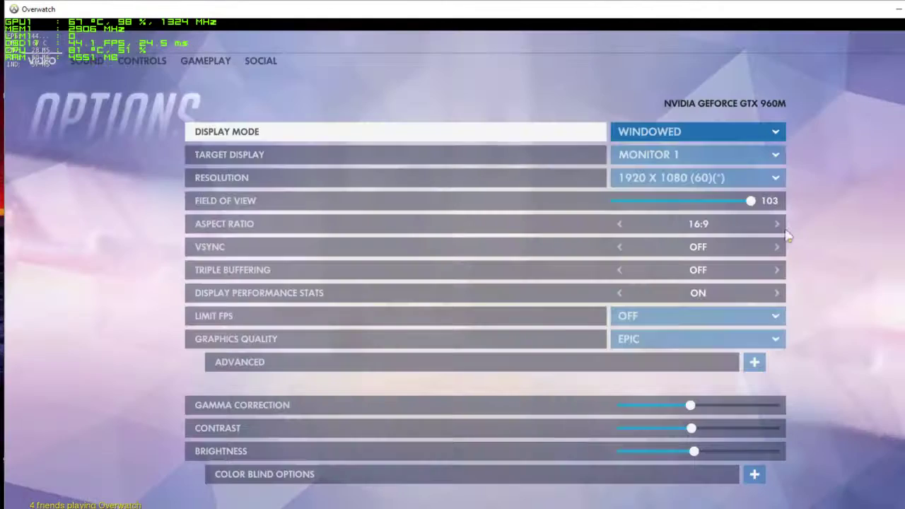
{"action": "left_click", "coordinate": [725, 343]}
{"action": "left_click", "coordinate": [659, 432]}
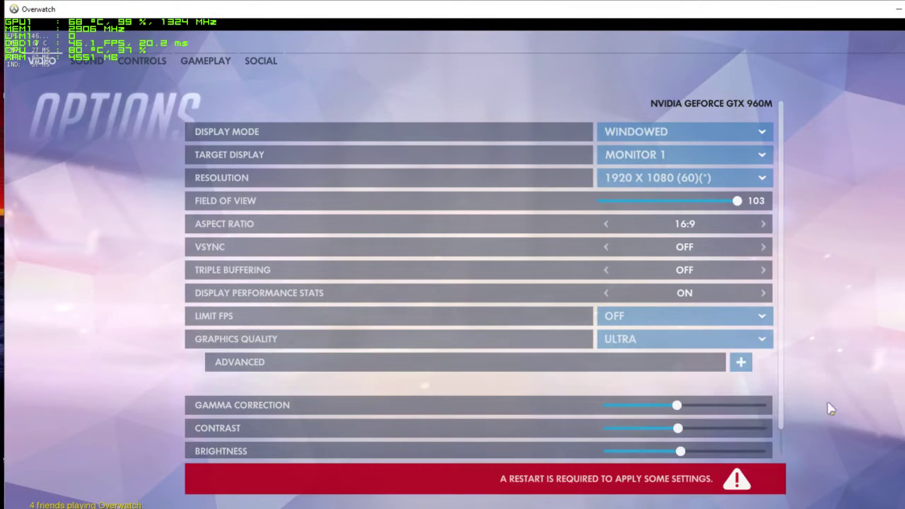
{"action": "key", "text": "Escape"}
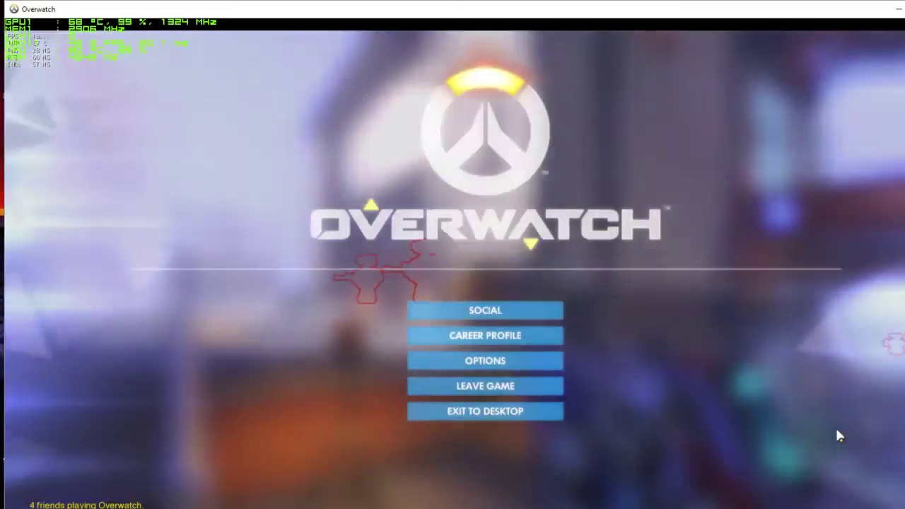
{"action": "key", "text": "Escape"}
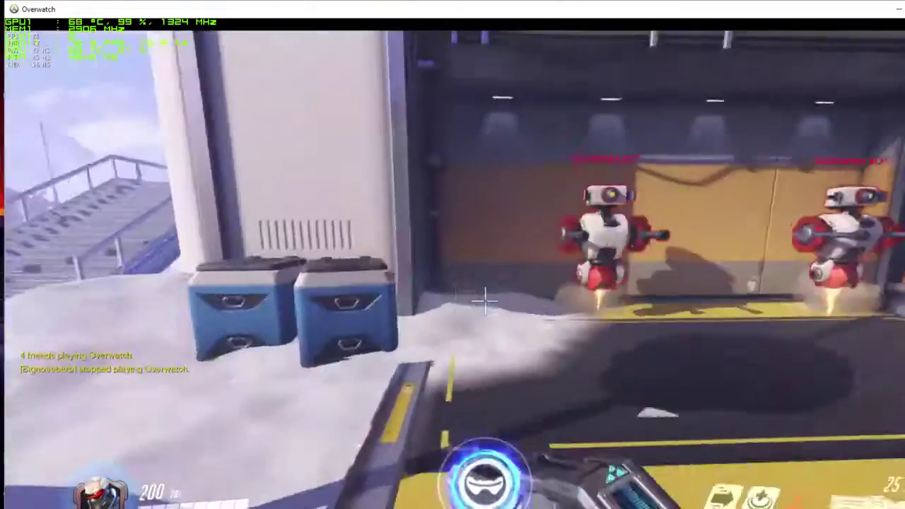
Step: Turn VSync back on in the video options with Ultra quality selected, and return to the practice range
{"action": "key", "text": "Escape"}
{"action": "left_click", "coordinate": [516, 366]}
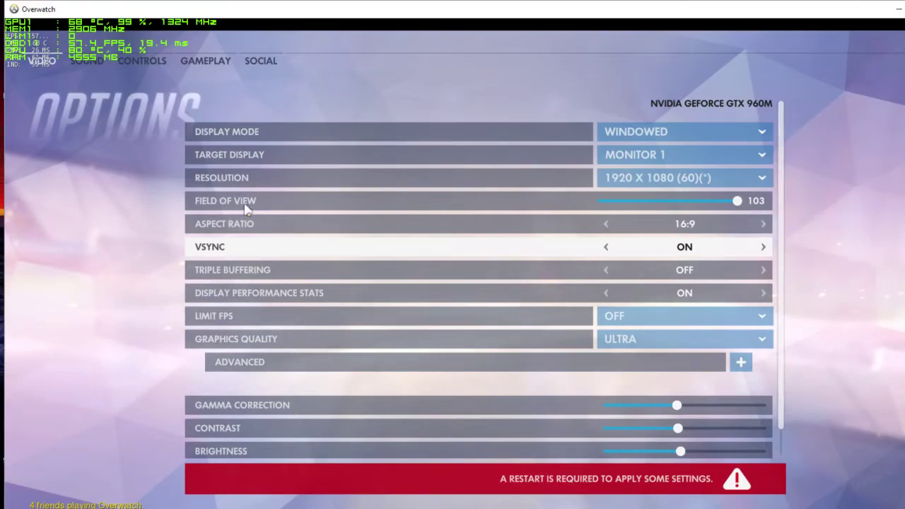
{"action": "key", "text": "Escape"}
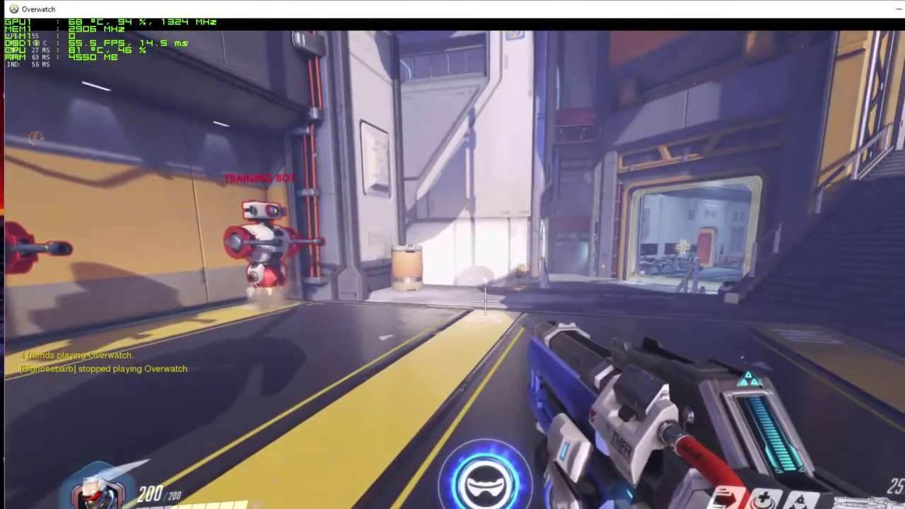
Step: Run across the practice range and over its edge to examine the frame rate at Ultra quality with VSync on
{"action": "key", "text": "w"}
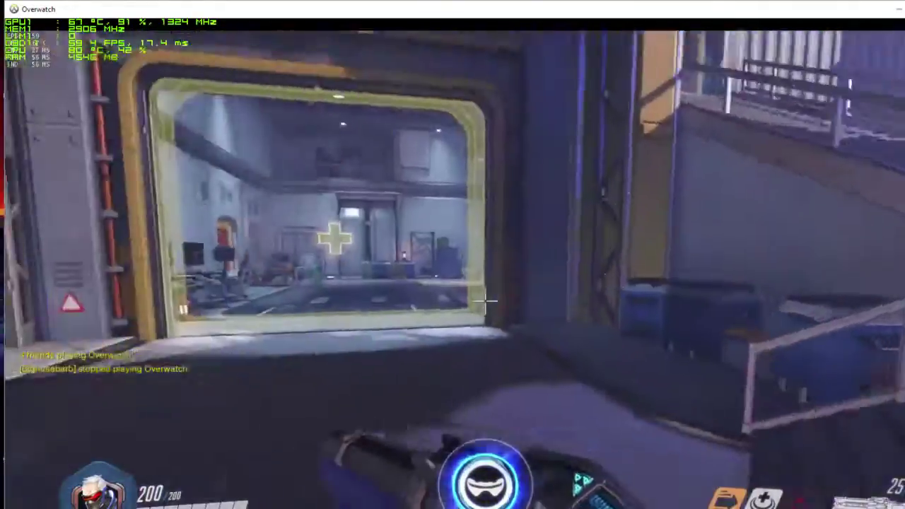
{"action": "key", "text": "w"}
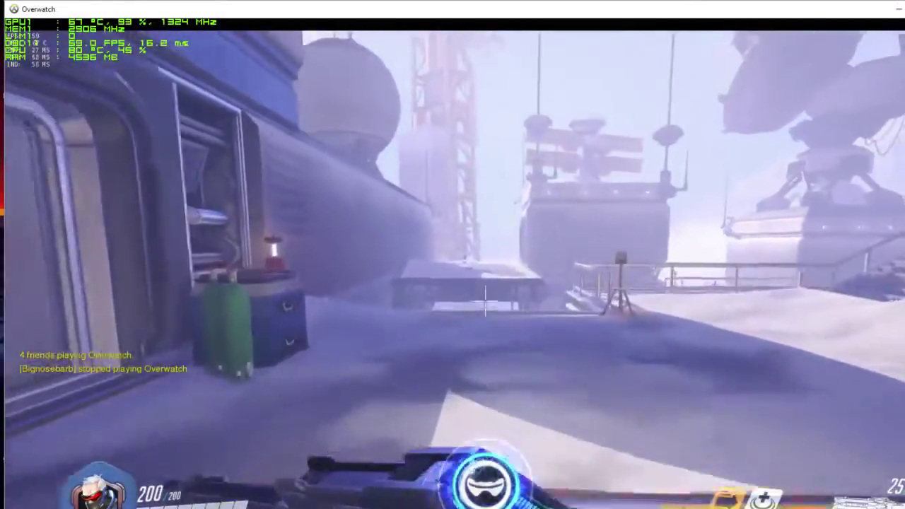
{"action": "key", "text": "w"}
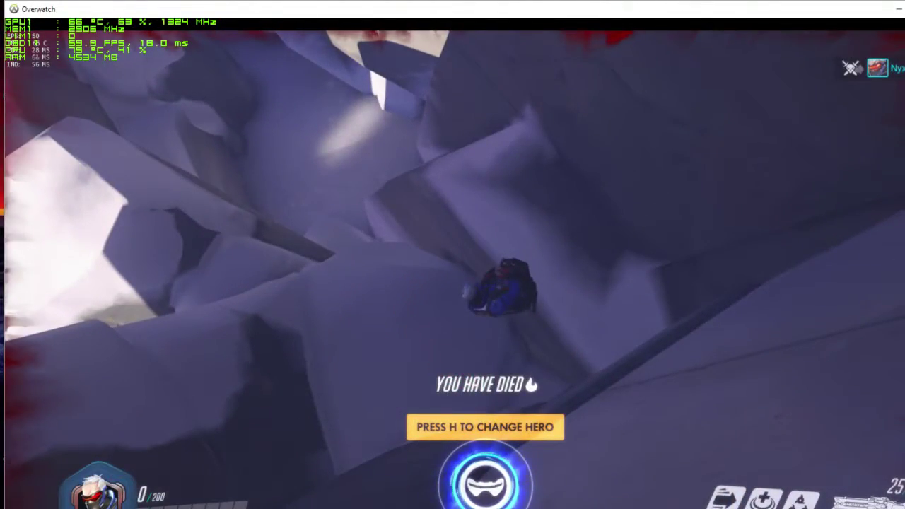
Step: Run from the spawn room to the training bots, fire, heal and reload, and circle the range to examine performance at Ultra quality
{"action": "key", "text": "w"}
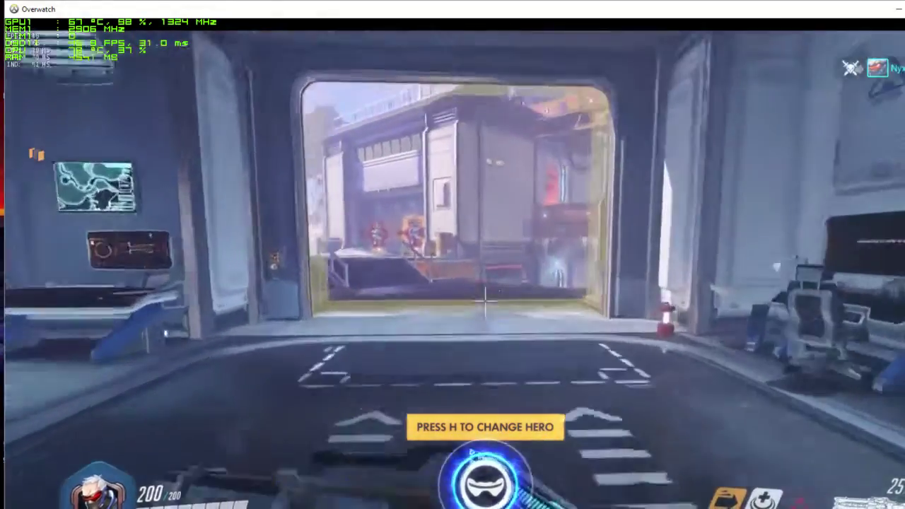
{"action": "key", "text": "w"}
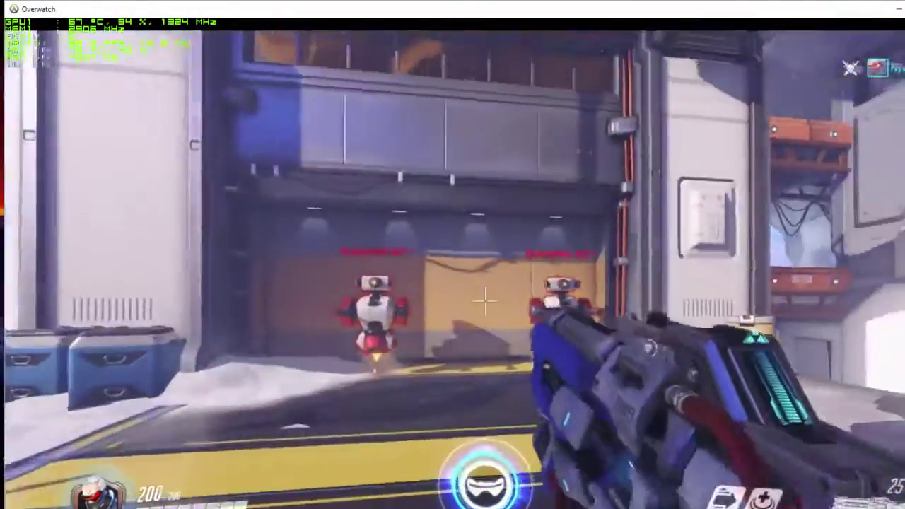
{"action": "left_click", "coordinate": [485, 302]}
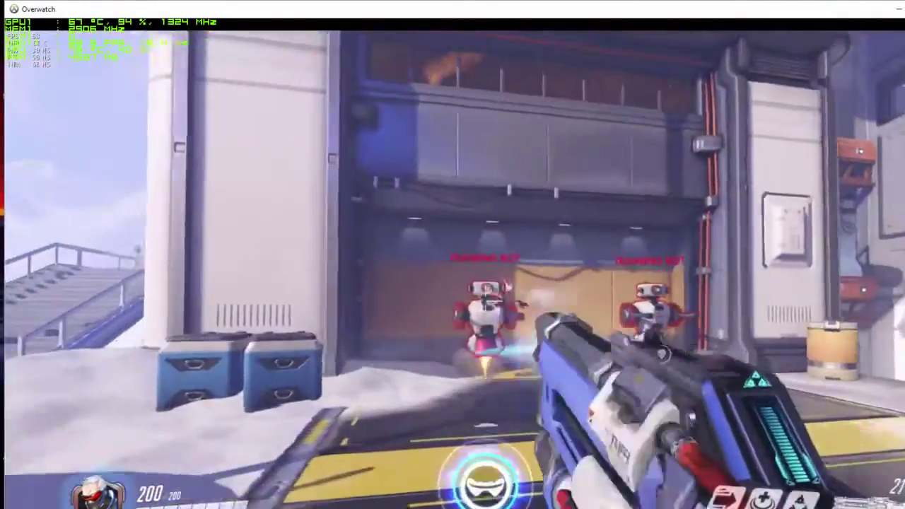
{"action": "key", "text": "e"}
{"action": "key", "text": "r"}
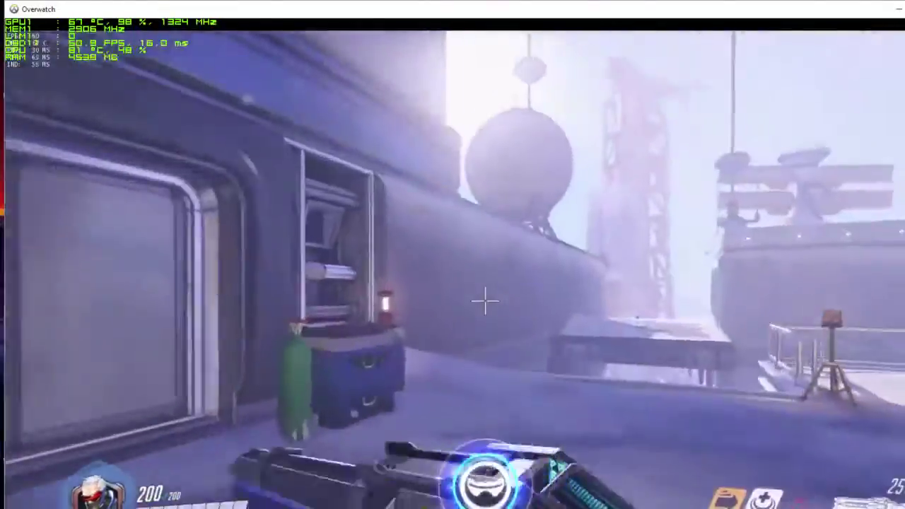
{"action": "key", "text": "w"}
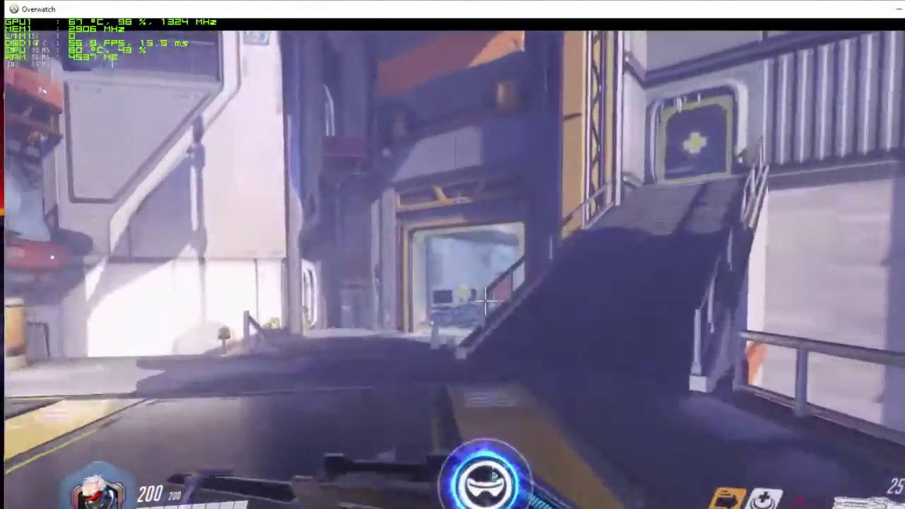
{"action": "key", "text": "w"}
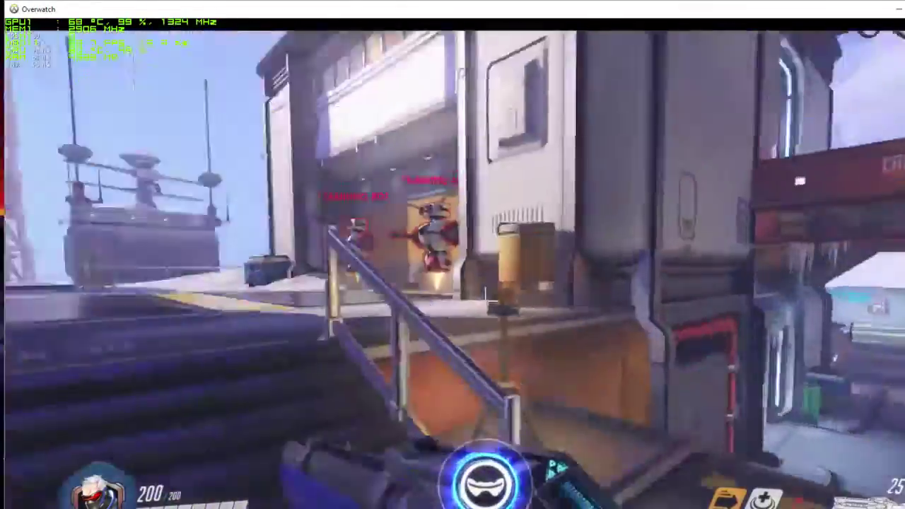
{"action": "key", "text": "w"}
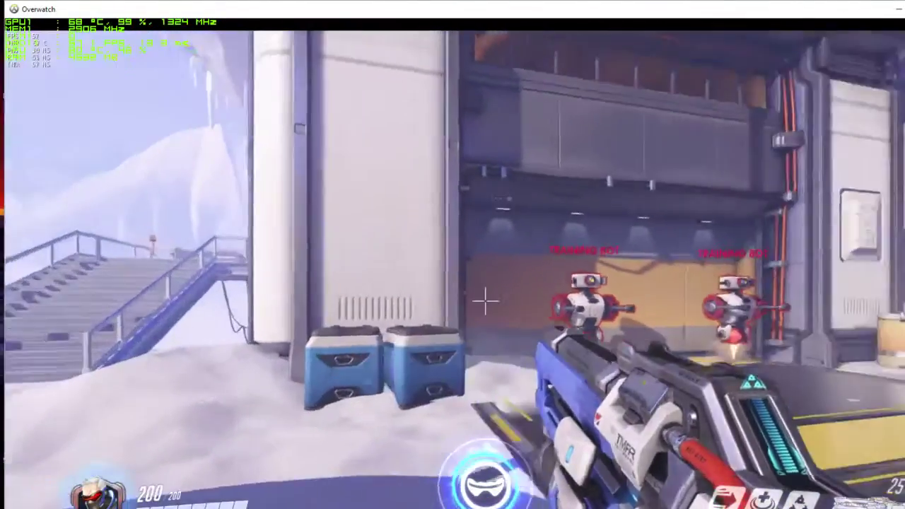
Step: Review the current video options without changing them, and resume running through the practice range
{"action": "key", "text": "Escape"}
{"action": "left_click", "coordinate": [511, 364]}
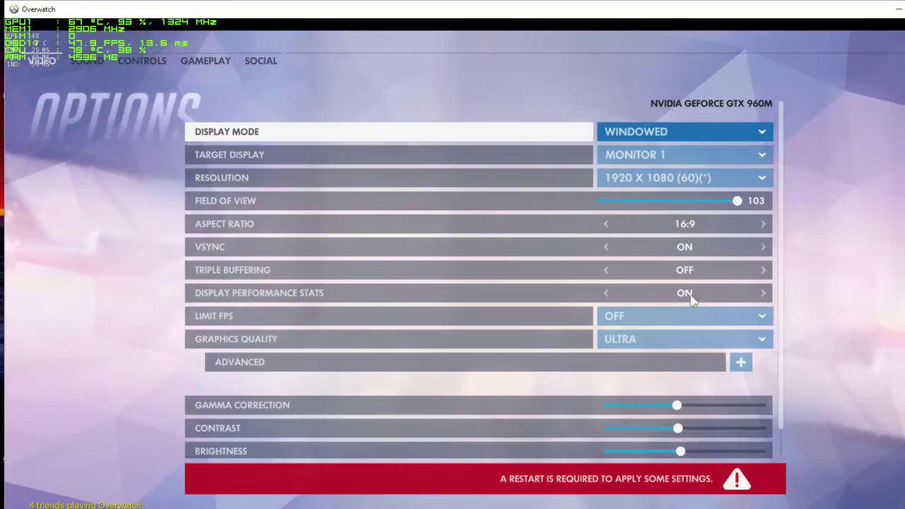
{"action": "key", "text": "Escape"}
{"action": "key", "text": "Escape"}
{"action": "key", "text": "w"}
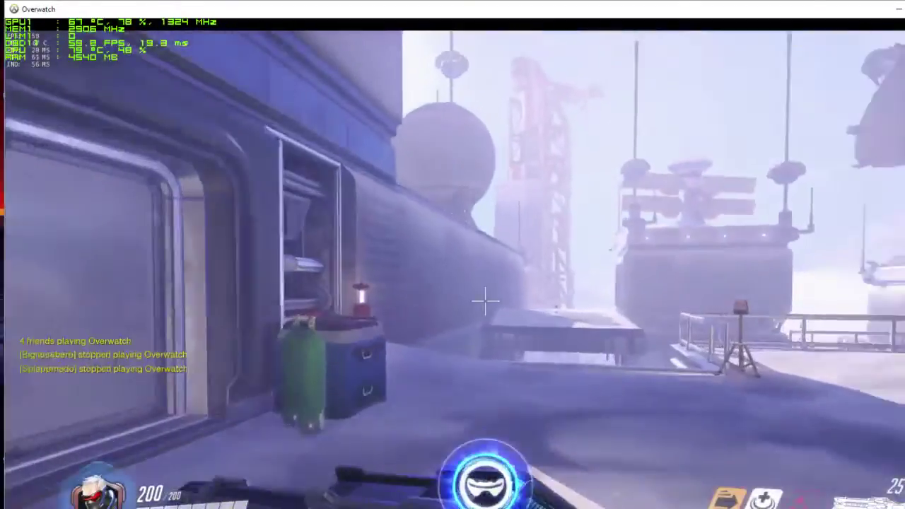
Step: Pause the practice range at the game menu and switch away from Overwatch
{"action": "key", "text": "Escape"}
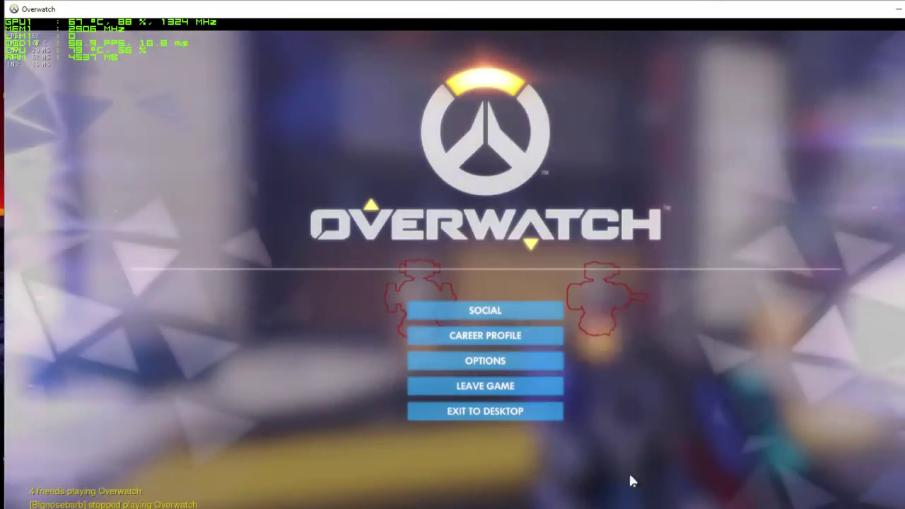
{"action": "key", "text": "alt+Tab"}
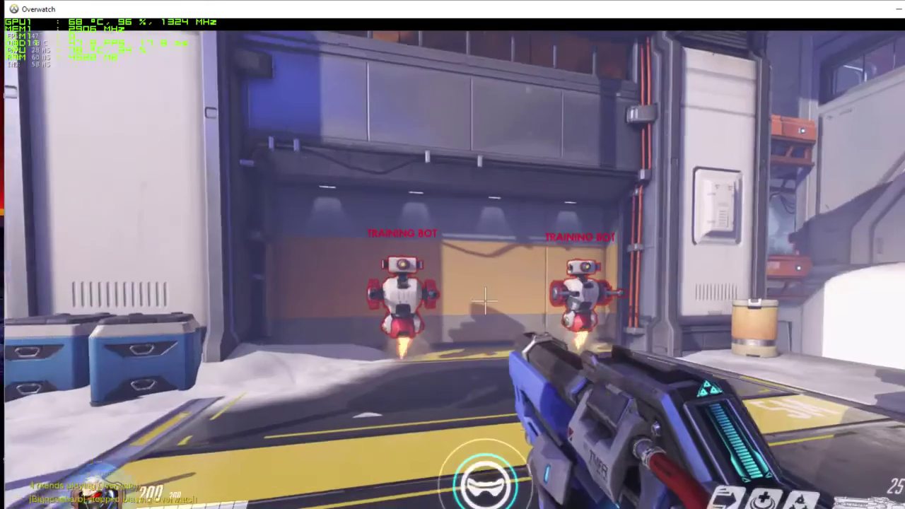
Step: Run circuits of the practice range past the training bots to examine performance at the raised clocks, and switch to MSI Afterburner
{"action": "key", "text": "shift+w"}
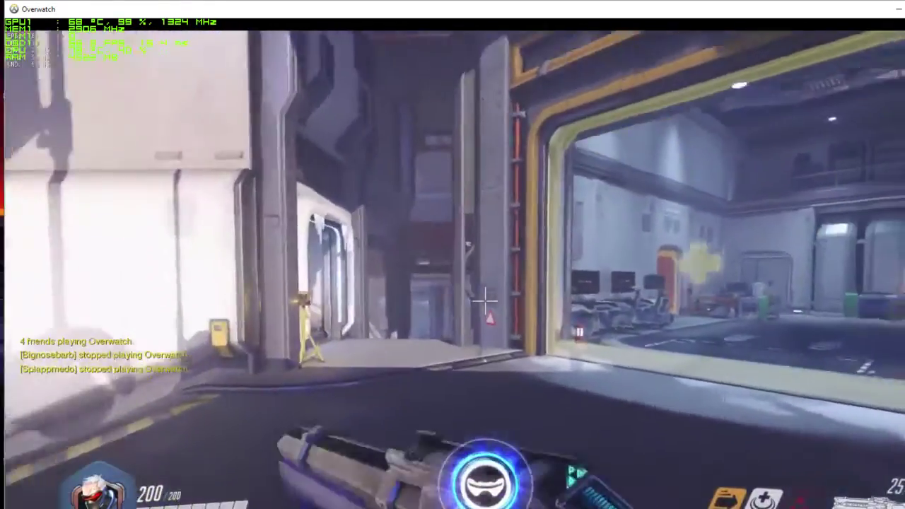
{"action": "key", "text": "w"}
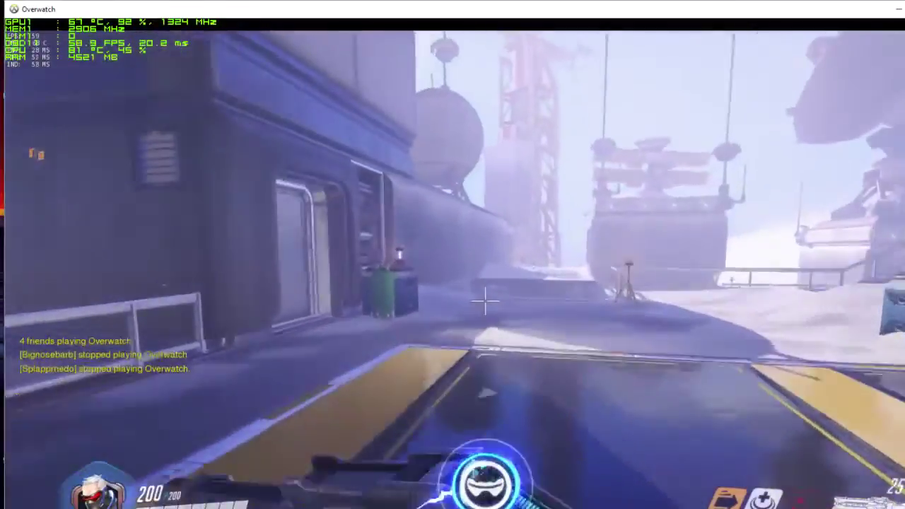
{"action": "key", "text": "w"}
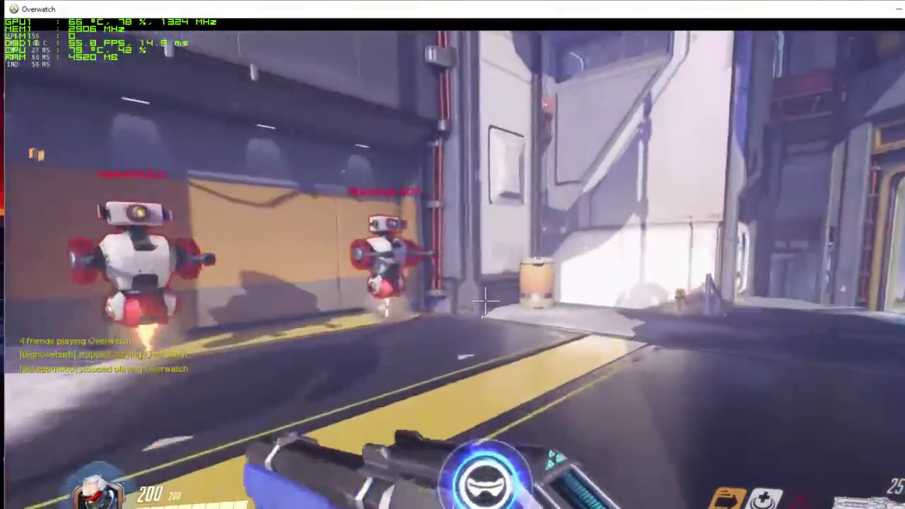
{"action": "key", "text": "w"}
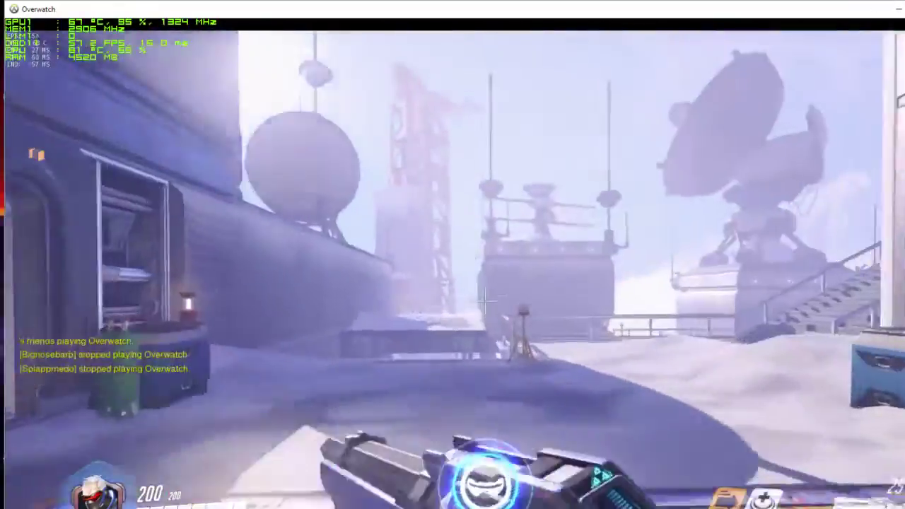
{"action": "key", "text": "s"}
{"action": "key", "text": "alt+Tab"}
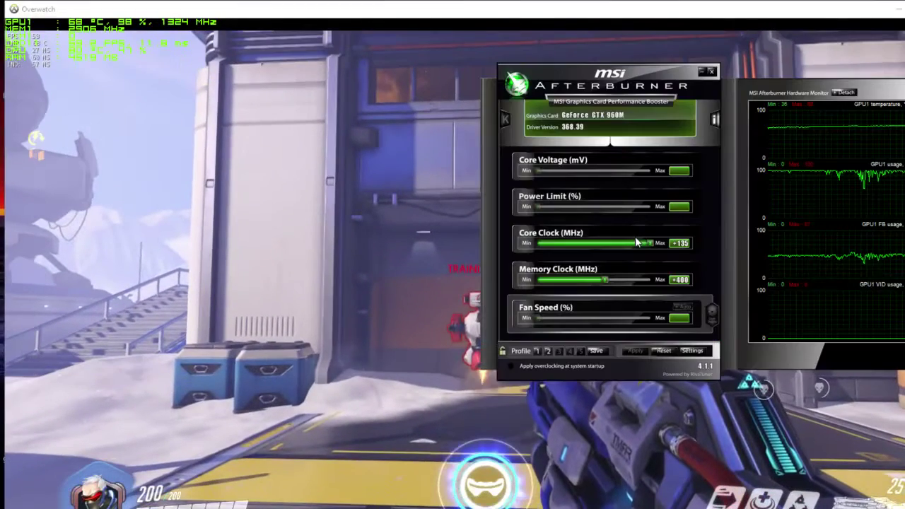